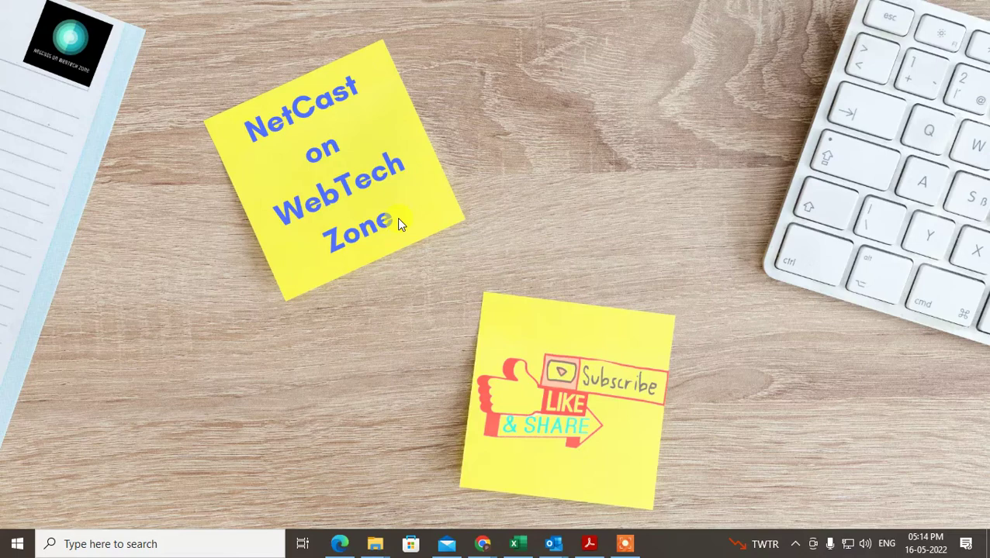
right_click(503, 133)
click(563, 176)
- Switch to the Outlook inbox window and open the Attachment Handling settings of the Trust Center
mouse_move(555, 540)
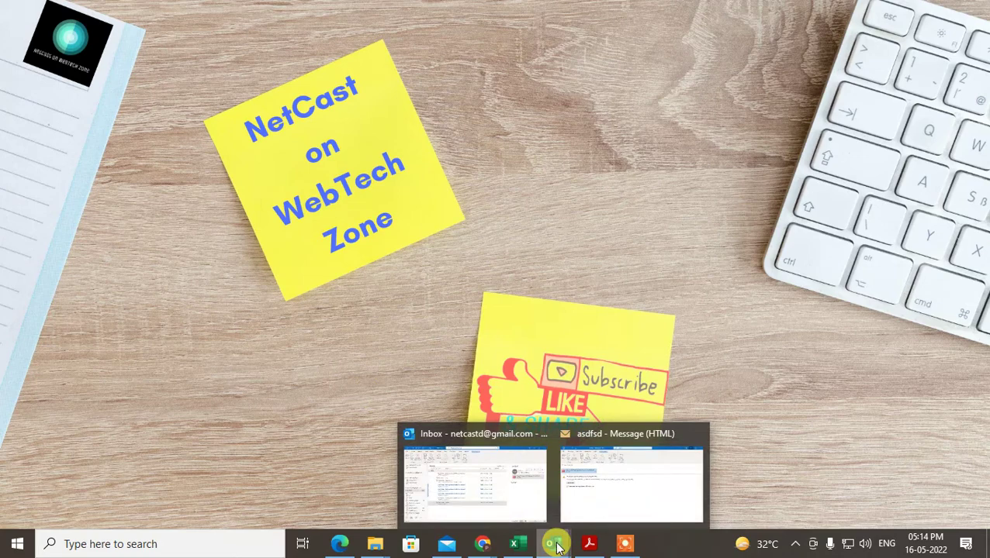
click(464, 477)
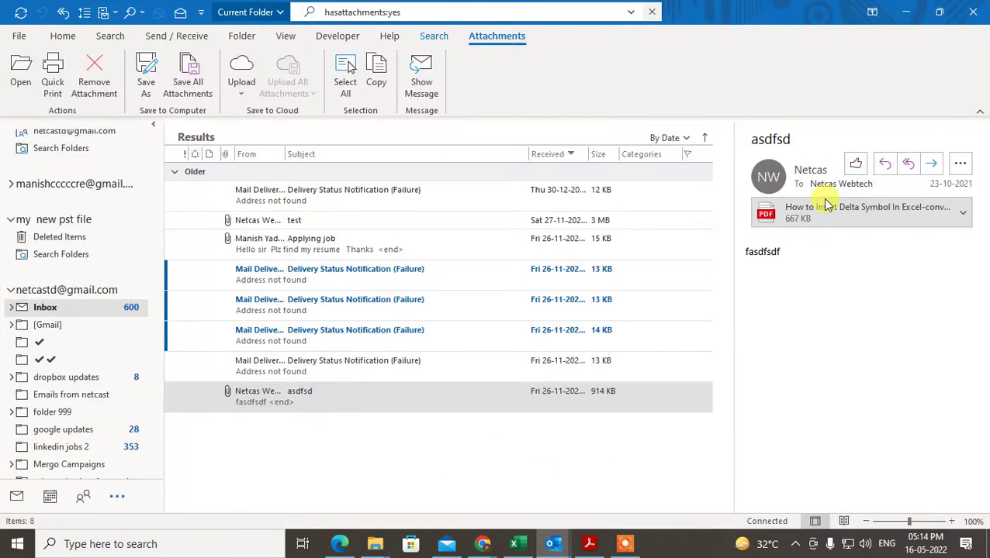
click(16, 39)
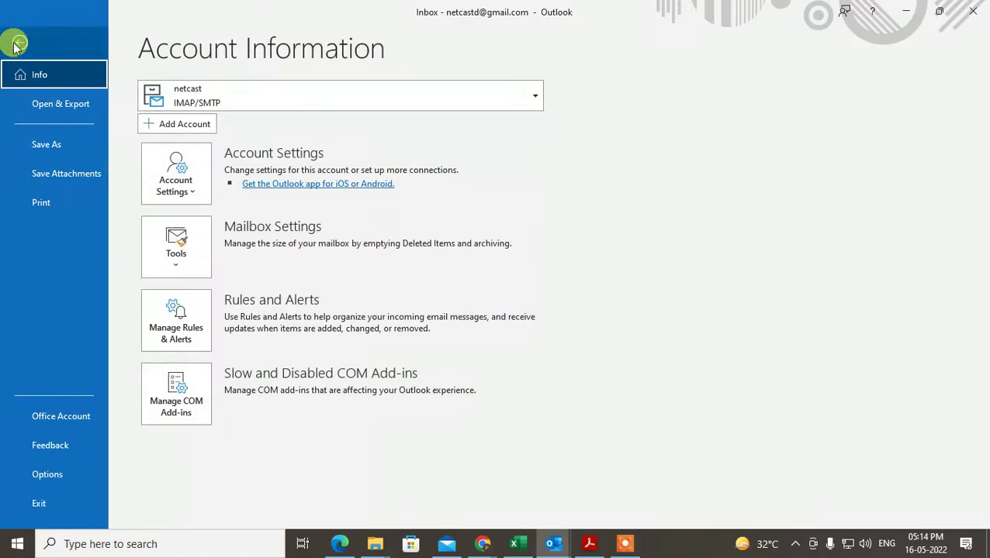
click(50, 477)
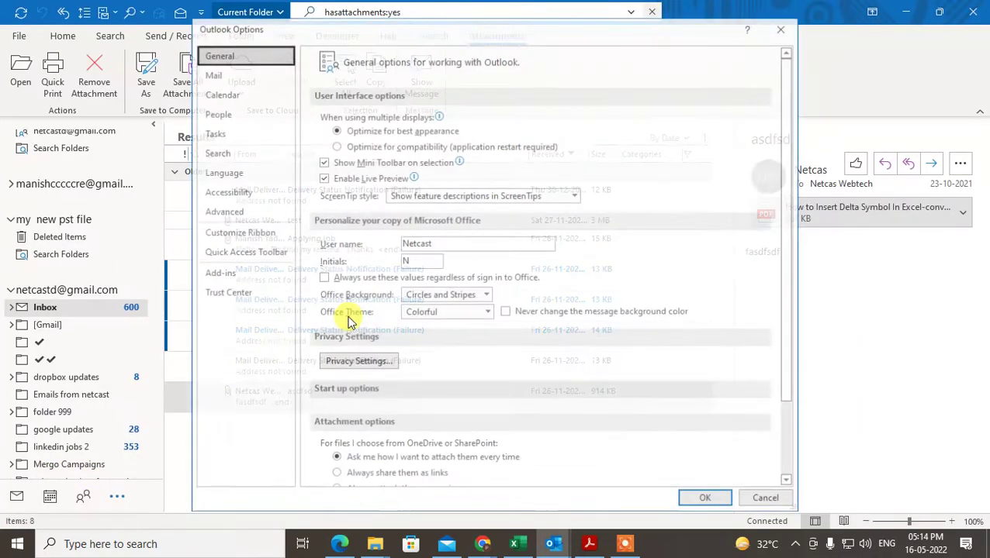
click(221, 297)
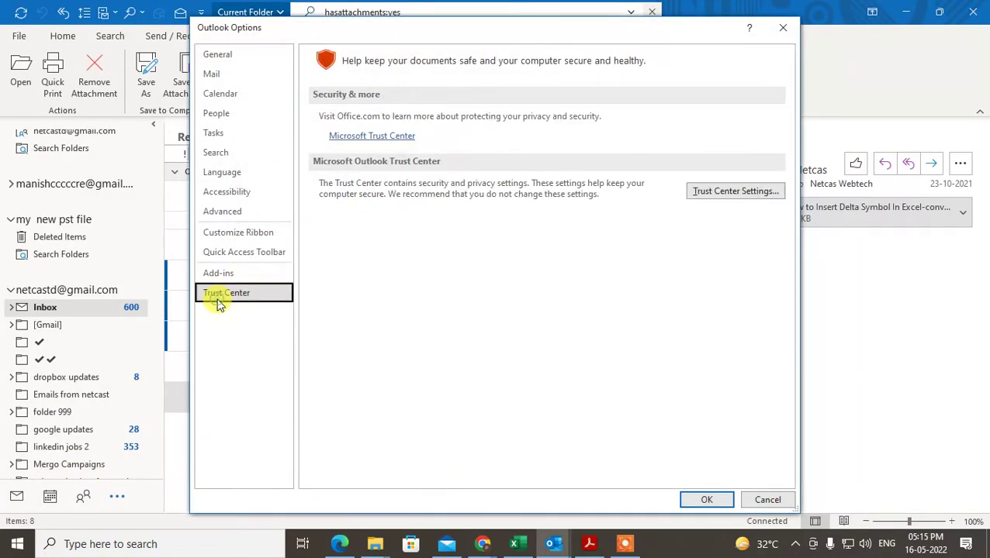
click(735, 193)
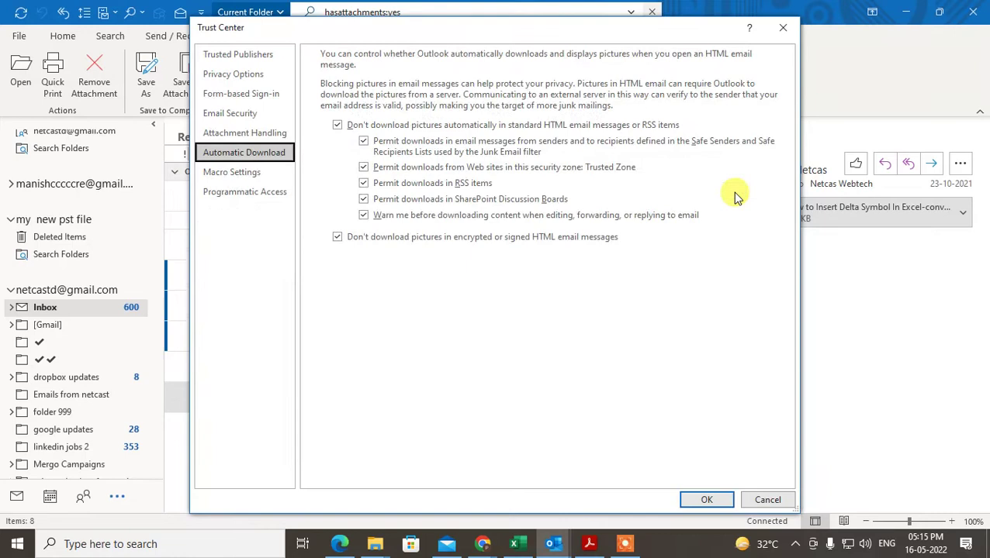
click(262, 136)
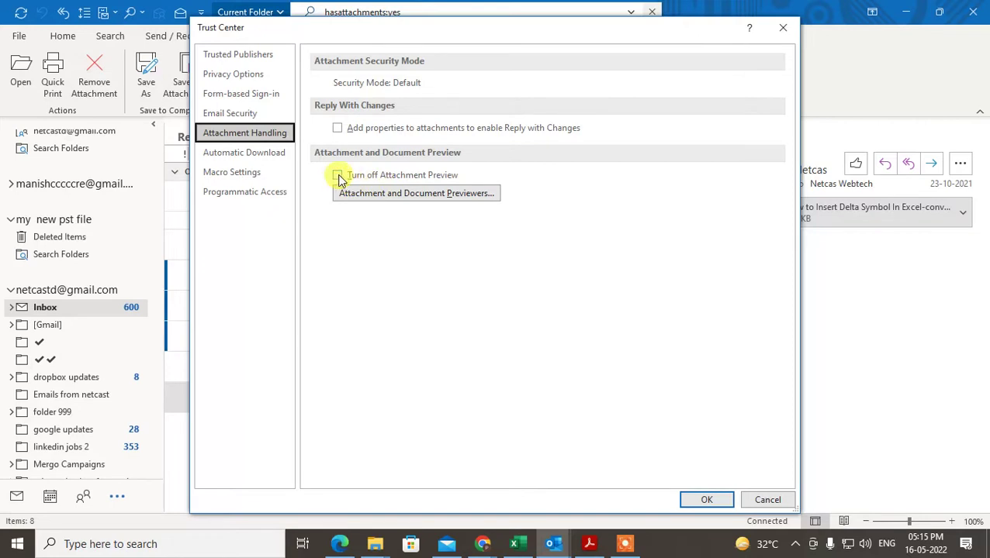
- Make sure the PDF Preview Handler entries are enabled among the attachment and document previewers, save the options and close Outlook
click(398, 193)
drag(419, 203, 326, 242)
scroll(376, 317, down, 6)
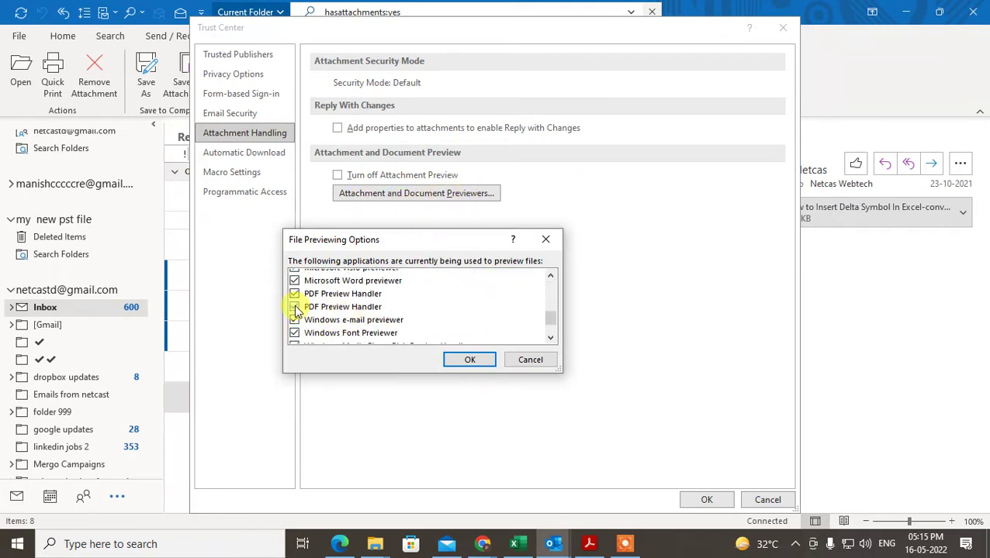
click(295, 307)
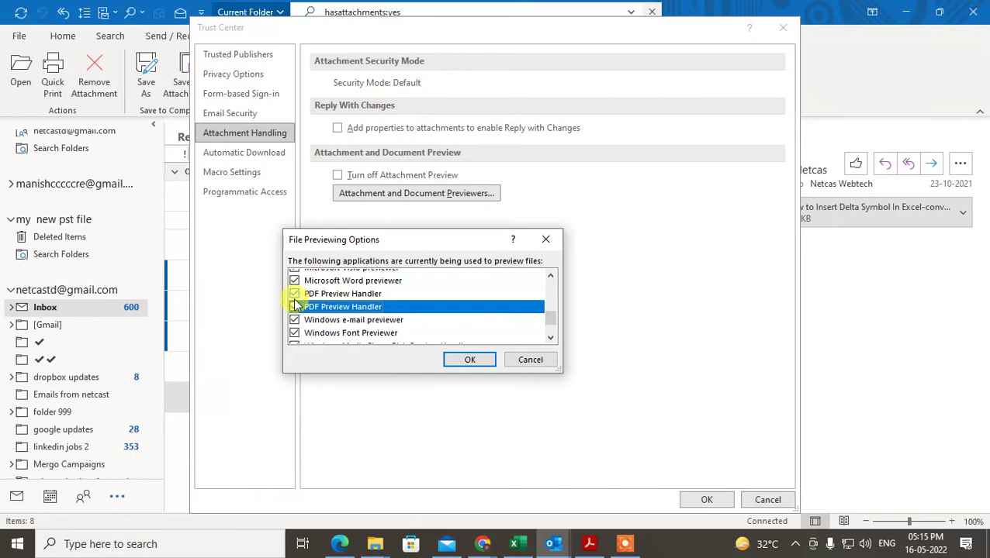
click(459, 360)
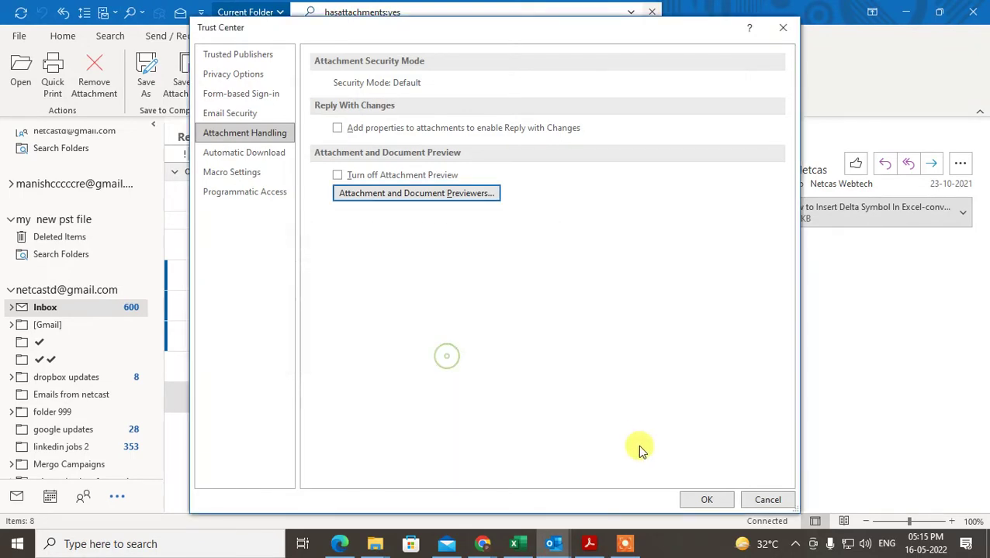
click(714, 501)
click(707, 501)
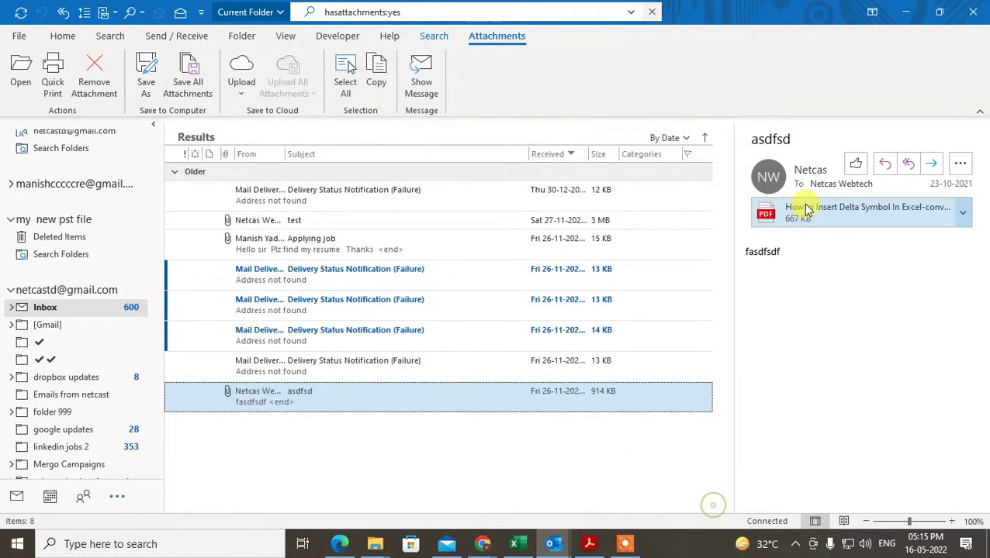
click(975, 14)
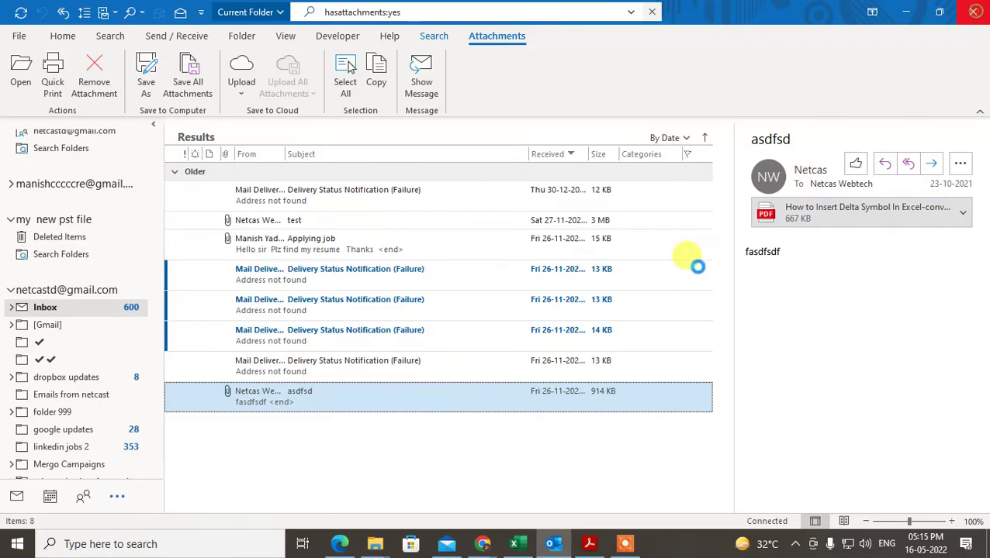
click(17, 541)
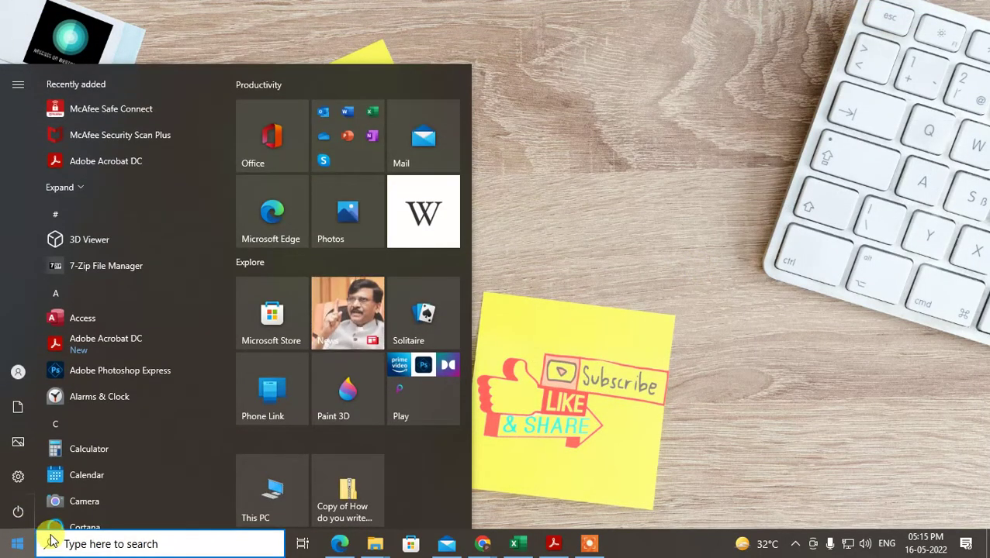
click(111, 347)
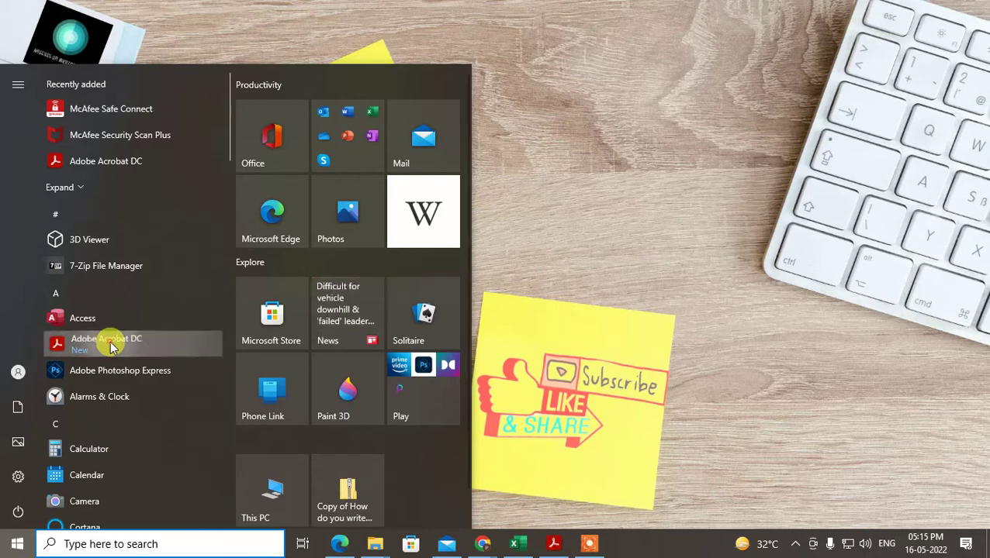
right_click(110, 344)
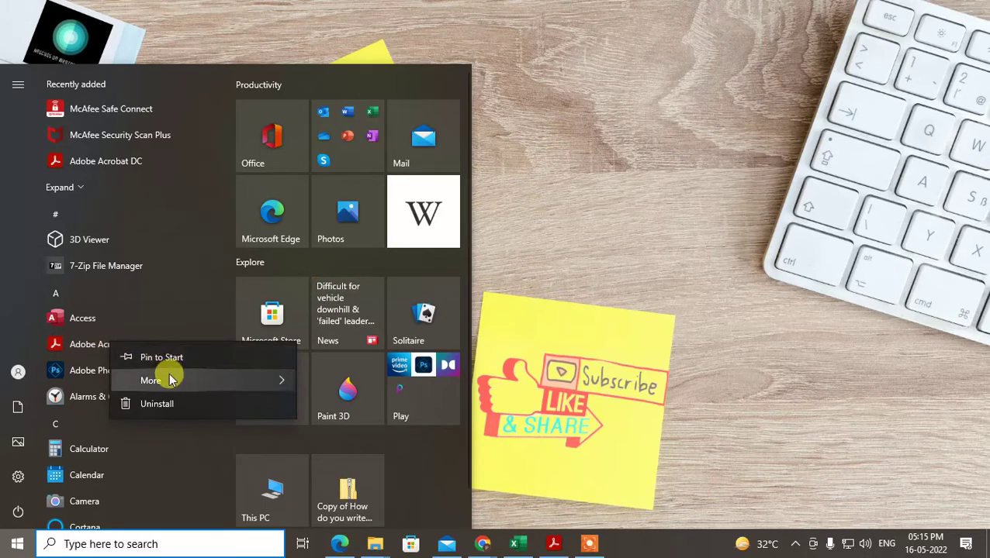
mouse_move(169, 379)
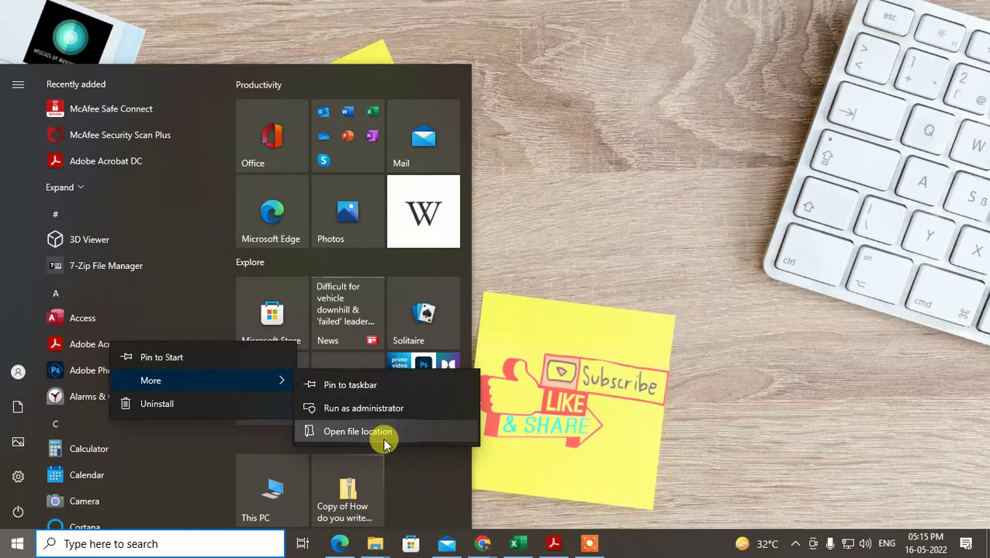
key(Escape)
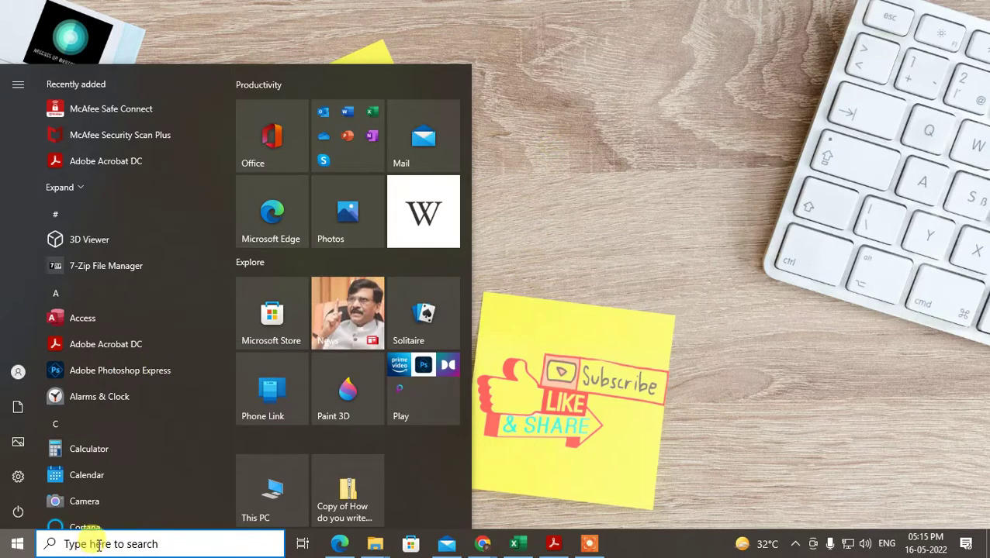
- Open Windows Settings and find the Default apps page by searching for "defaul"
click(99, 544)
text(see)
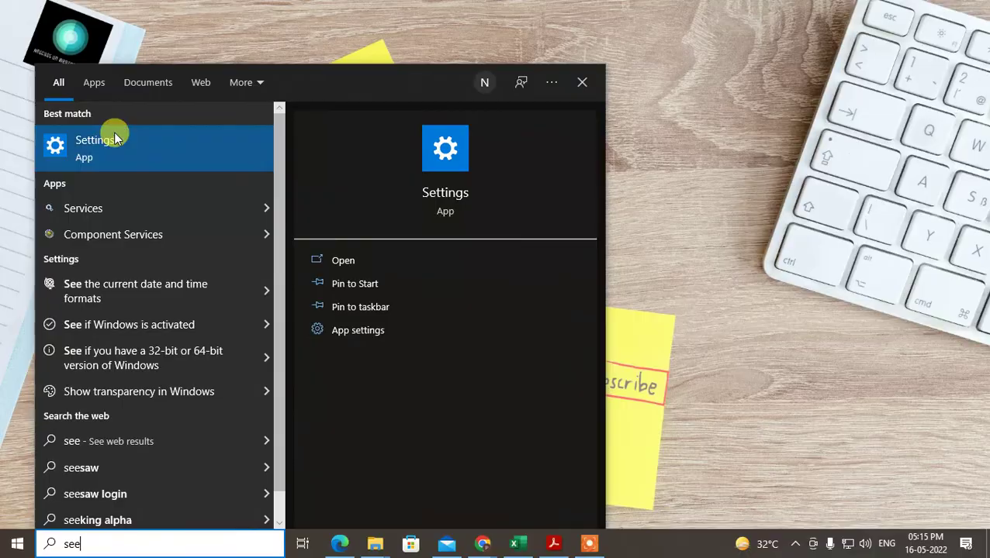
click(114, 132)
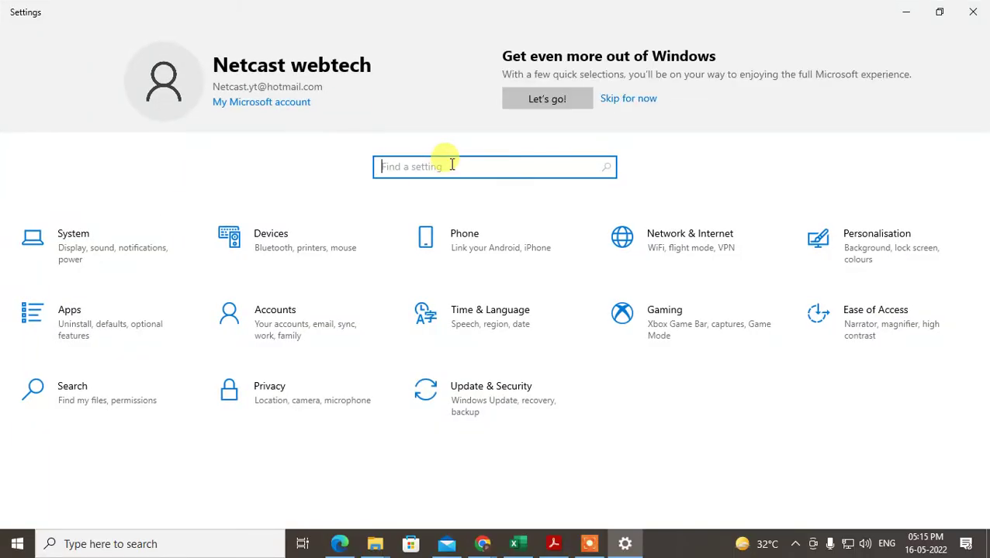
click(448, 166)
text(defaul)
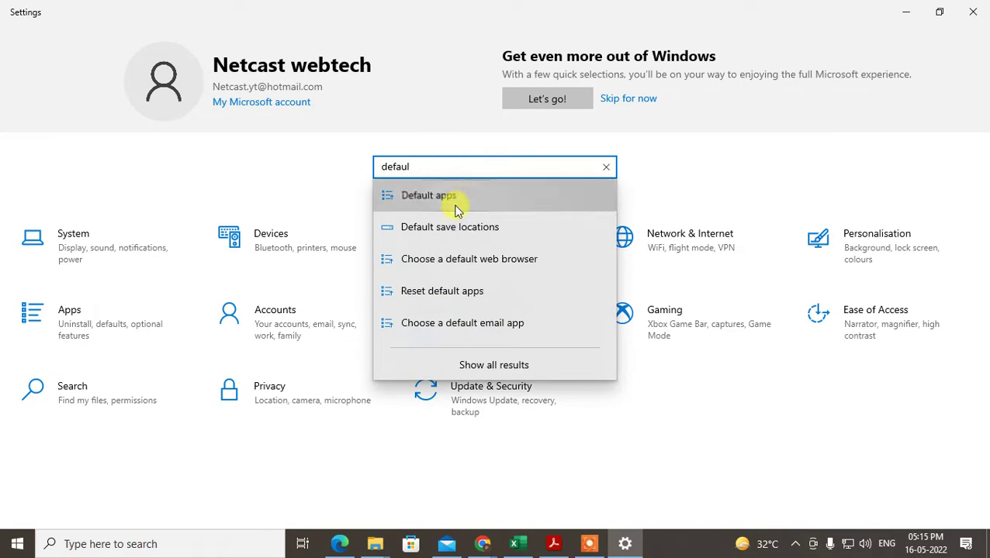
click(458, 197)
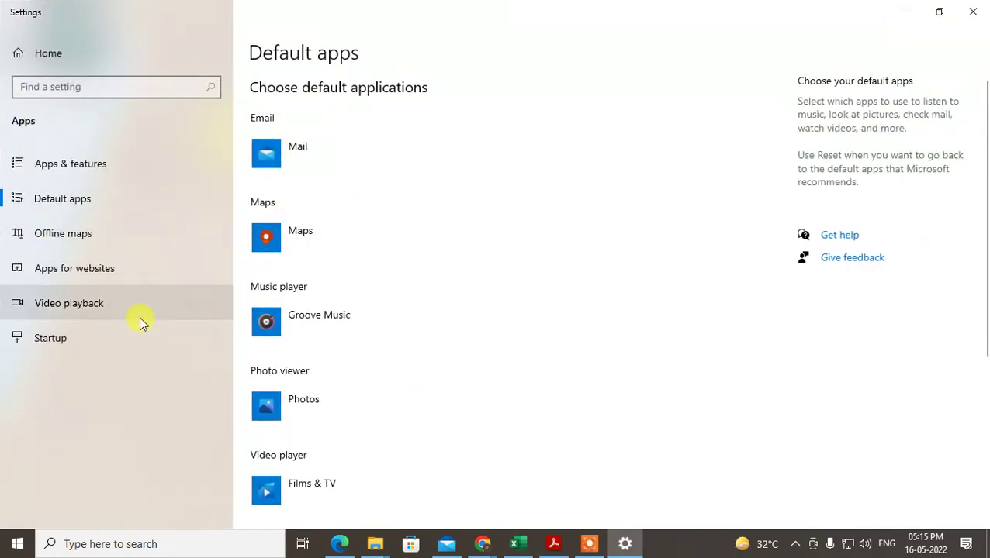
- Open the file type and protocol associations of Adobe Acrobat DC under the defaults set by app
scroll(431, 322, down, 5)
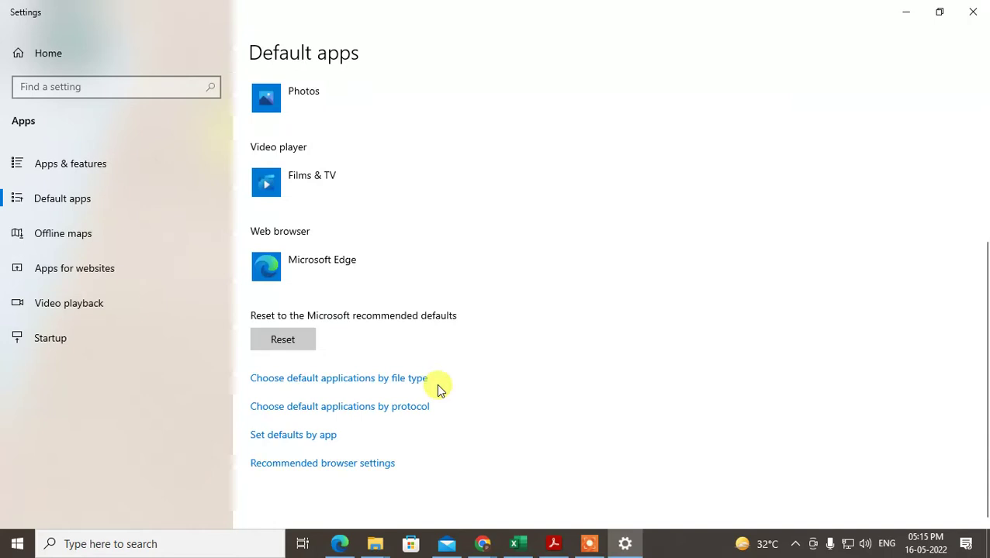
click(309, 441)
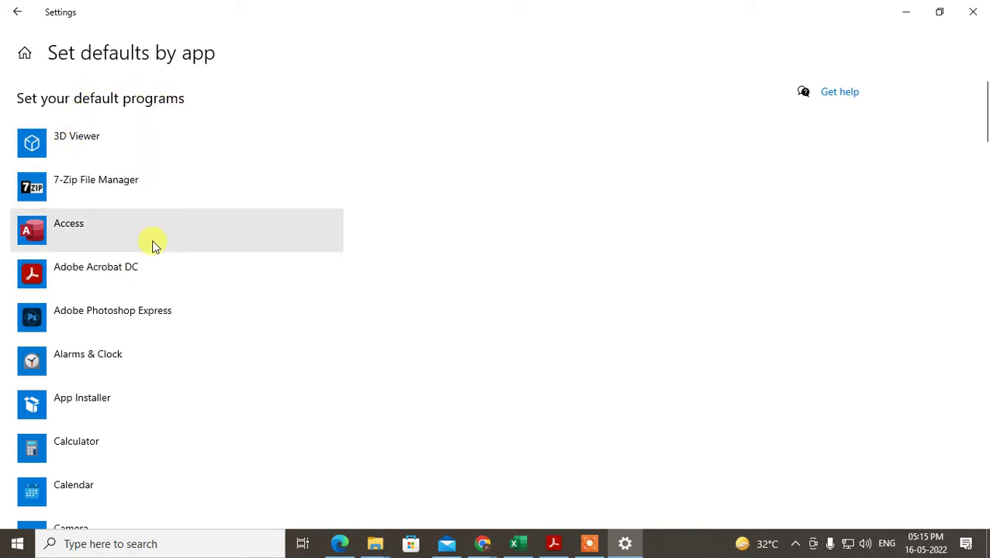
scroll(202, 247, down, 1)
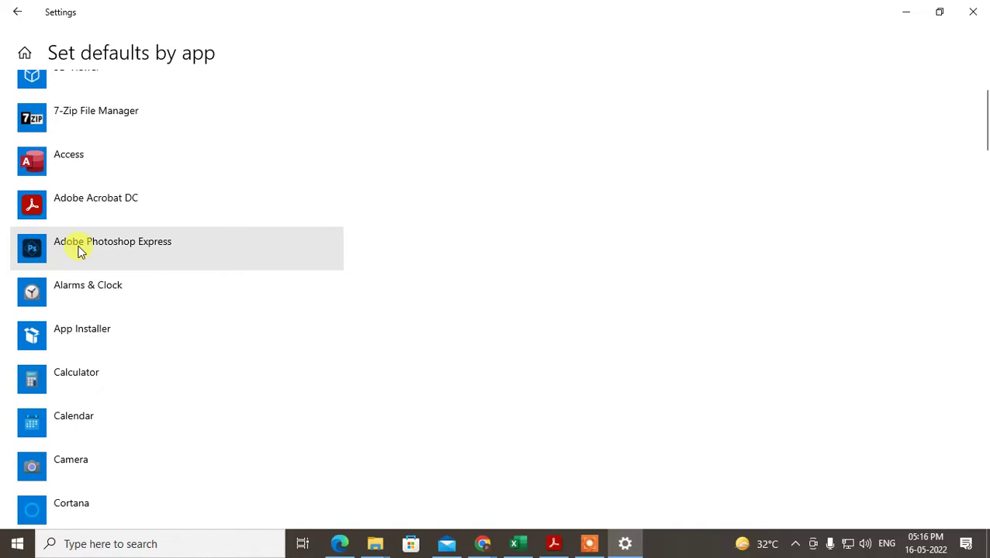
scroll(157, 250, down, 3)
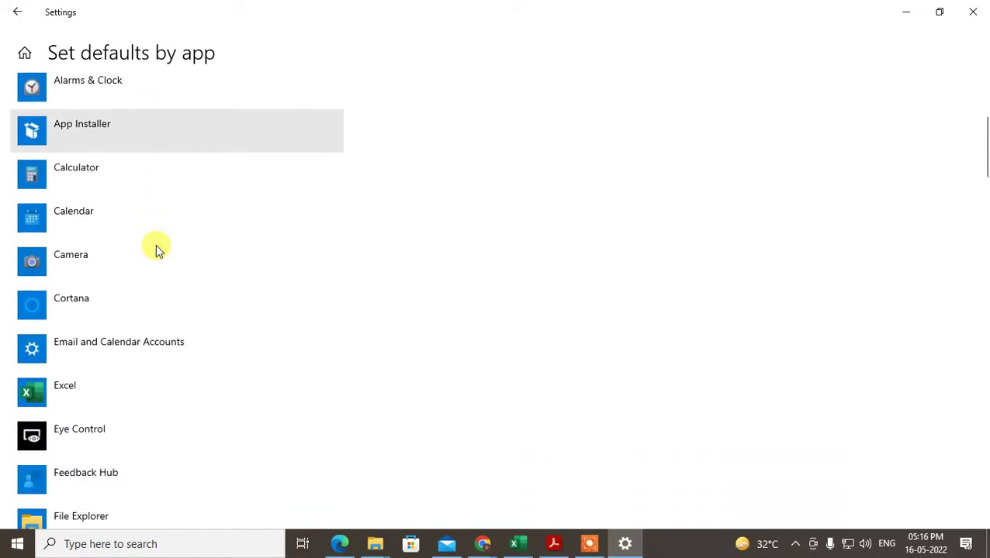
scroll(156, 249, up, 5)
scroll(137, 335, down, 5)
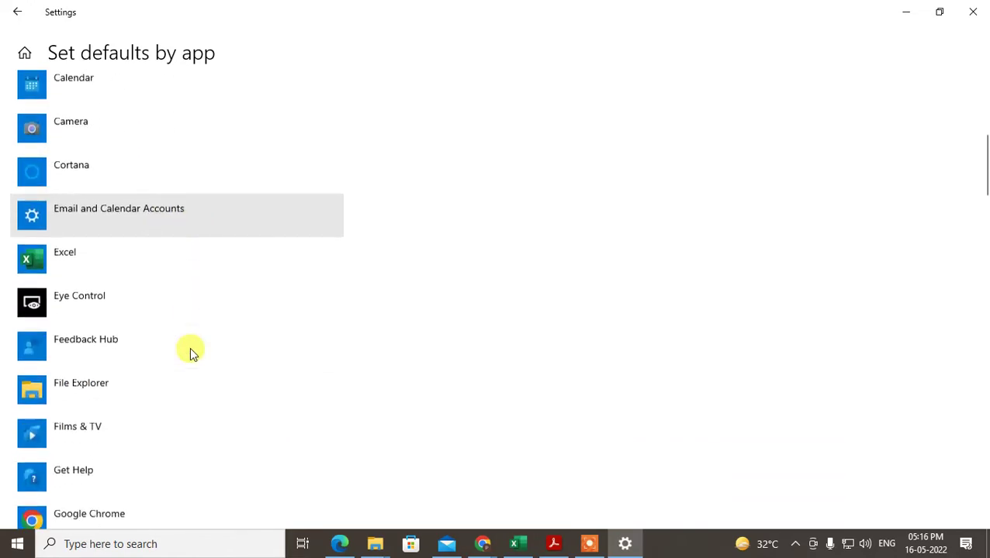
scroll(190, 351, up, 5)
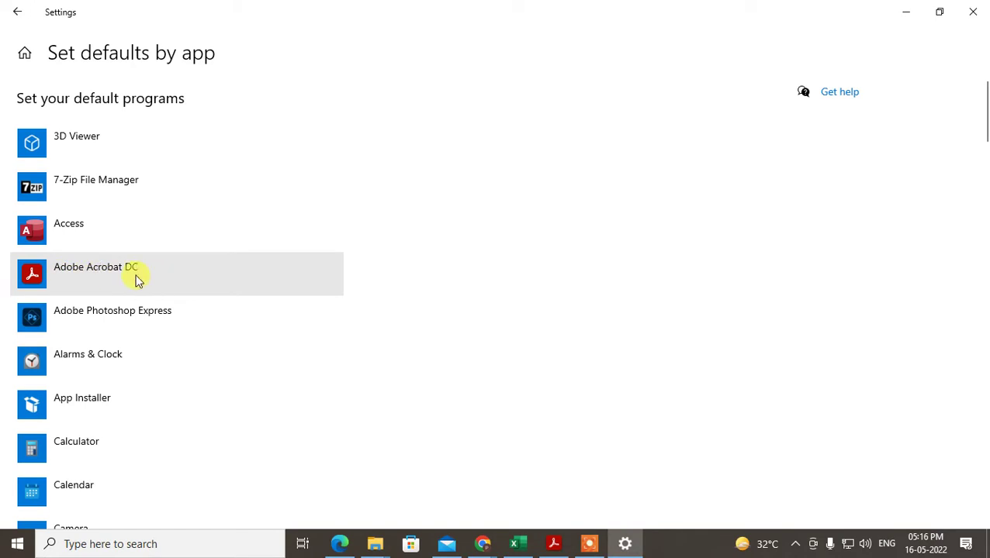
click(88, 279)
click(294, 315)
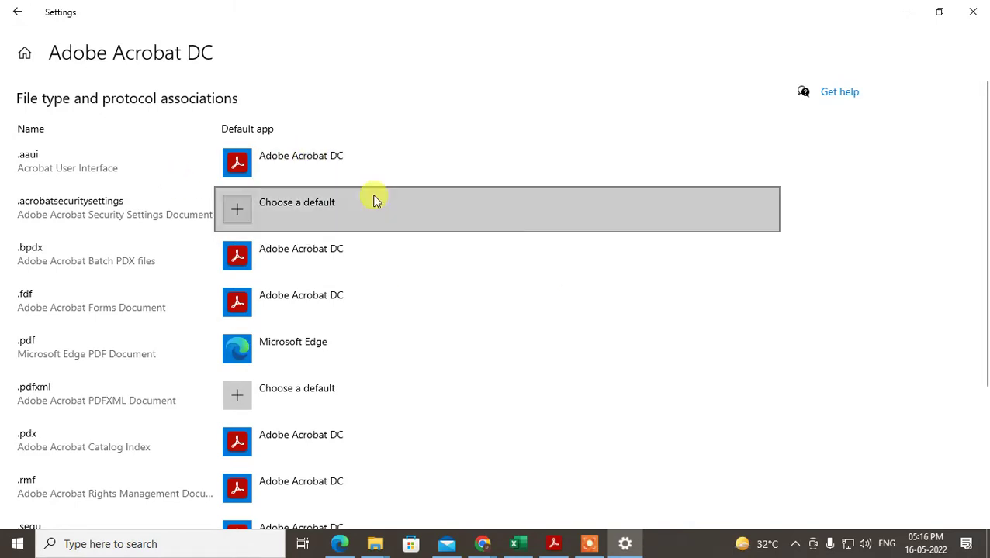
- Set Adobe Acrobat DC as the default app for the .acrobatsecuritysettings file type
scroll(373, 284, down, 3)
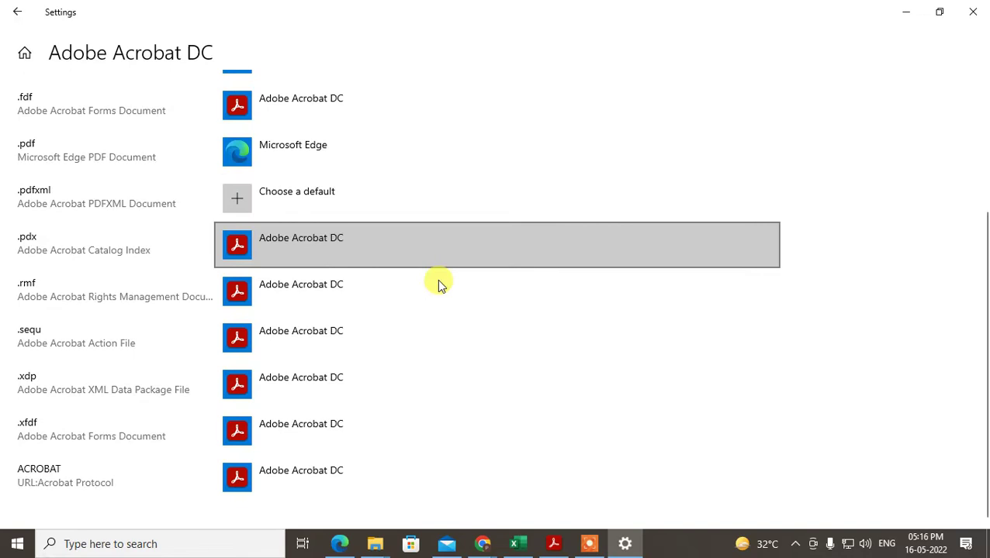
scroll(36, 199, up, 2)
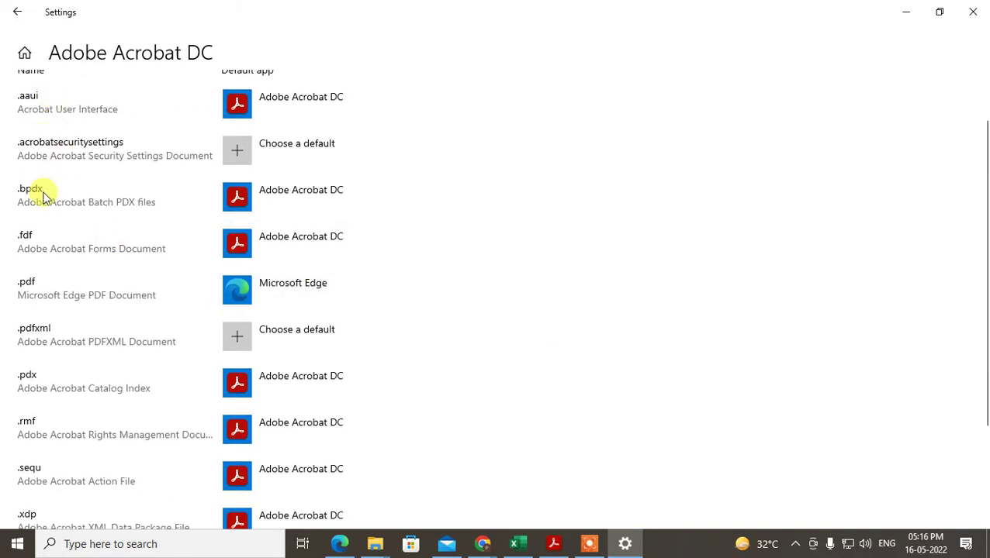
scroll(55, 192, up, 1)
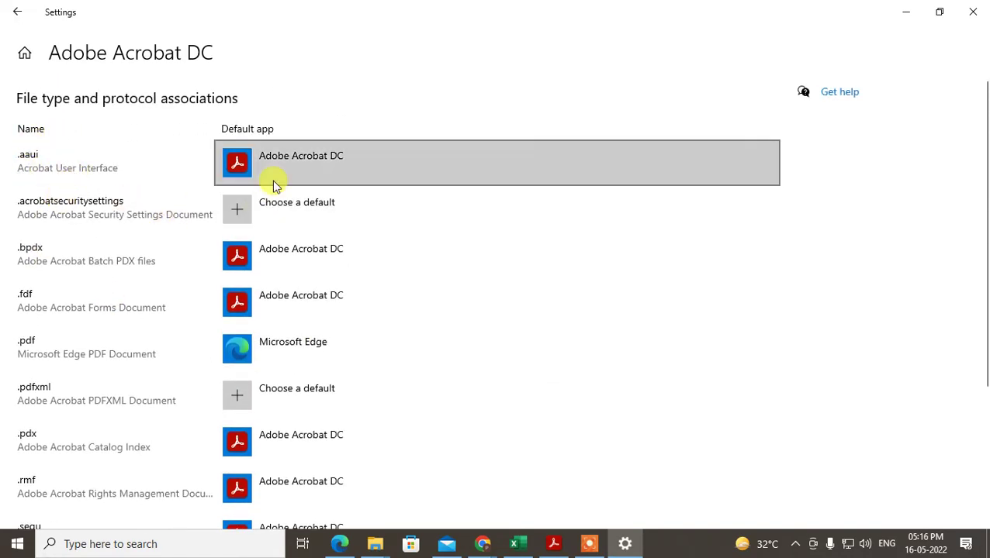
click(289, 217)
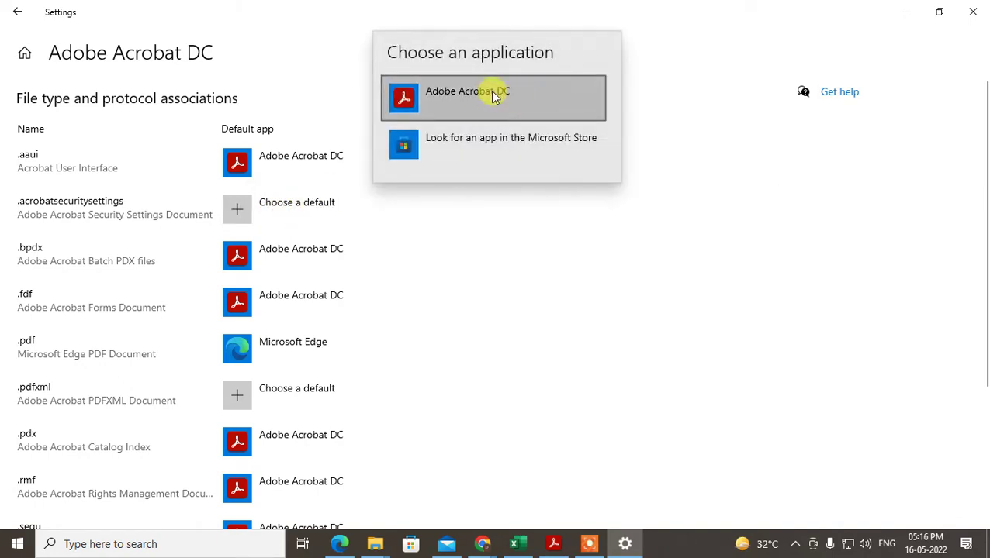
click(494, 95)
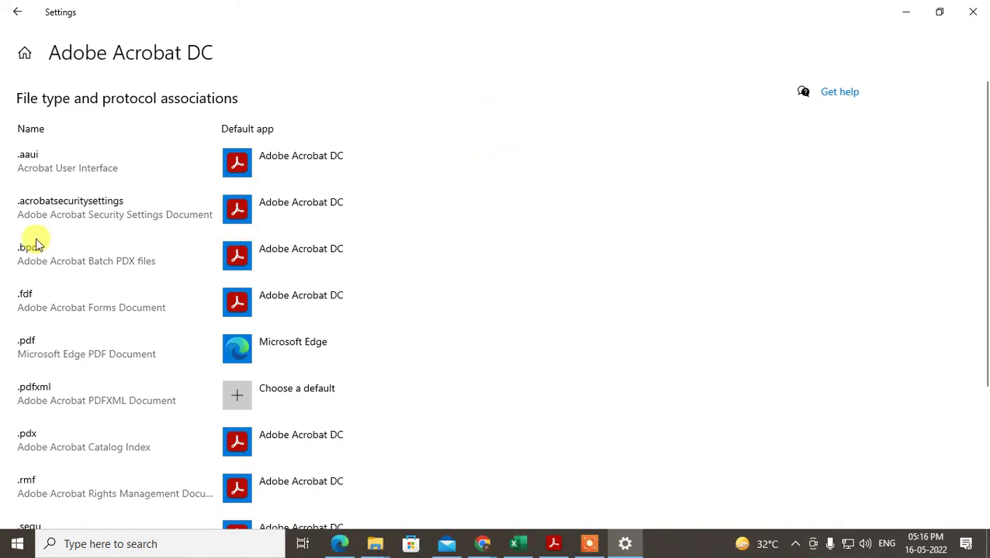
- Set Adobe Acrobat DC as the default app for the .pdf file type and return to the defaults by app list
scroll(195, 320, down, 3)
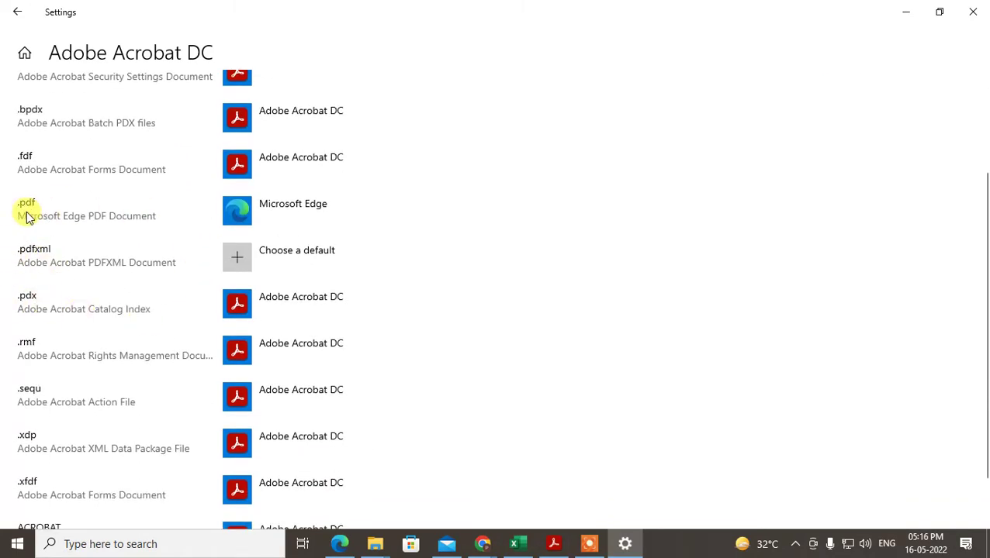
click(283, 211)
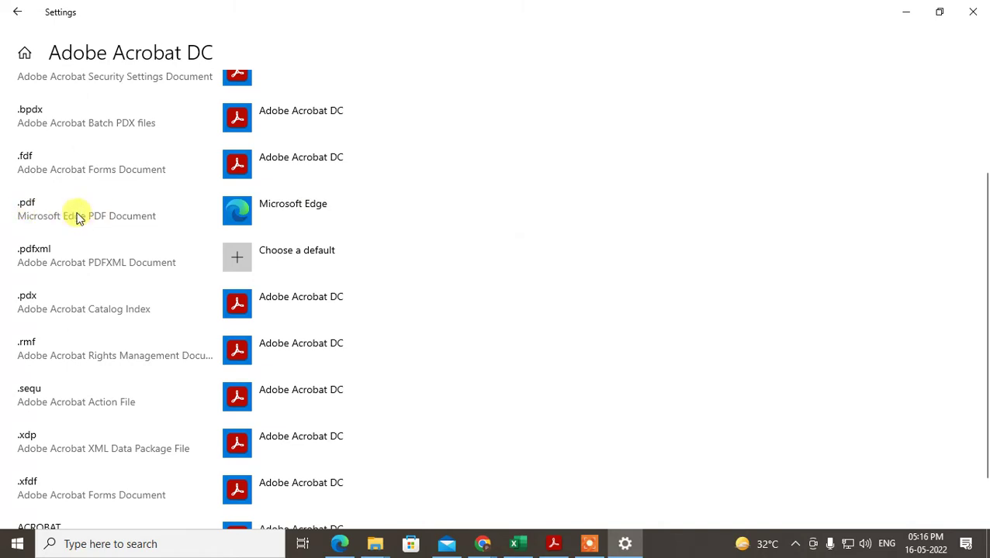
click(252, 208)
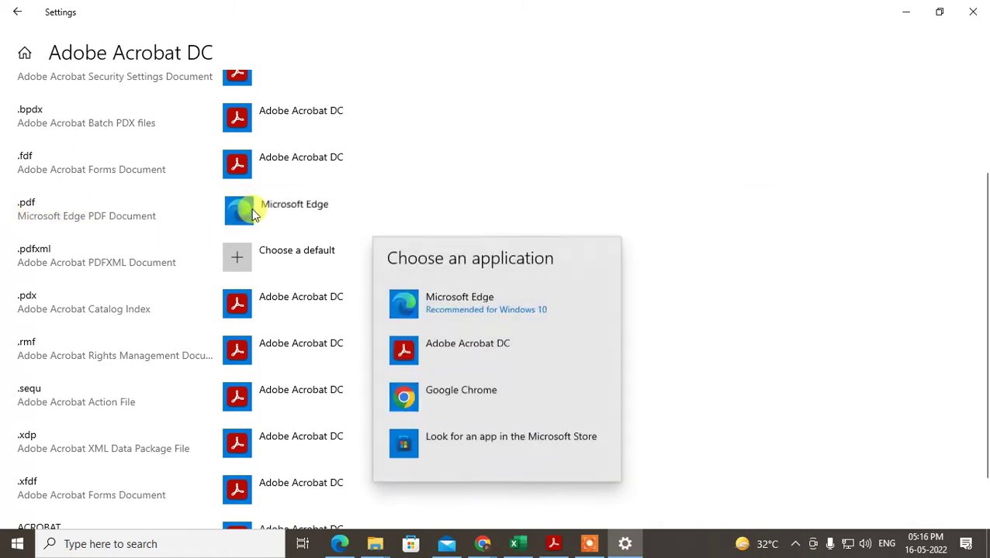
click(466, 357)
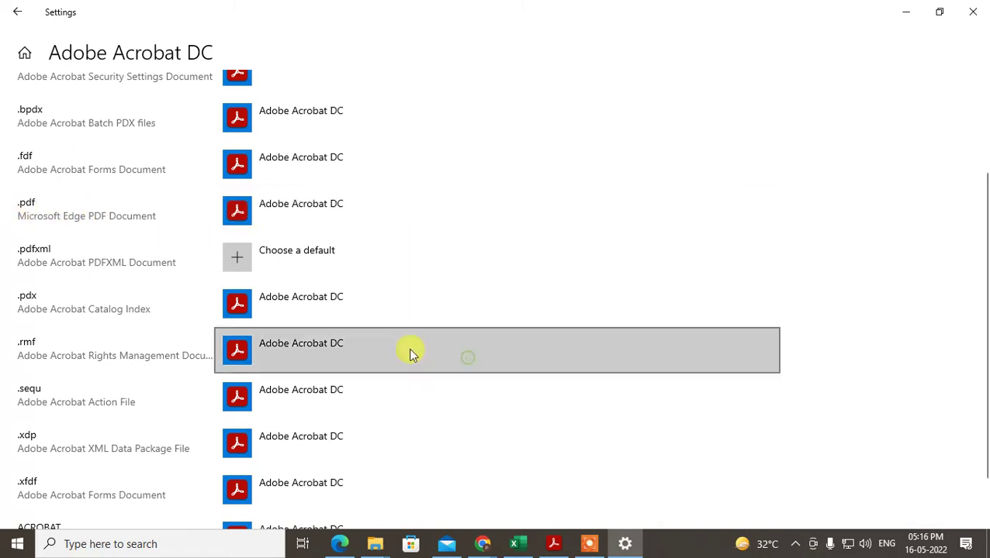
scroll(155, 256, down, 2)
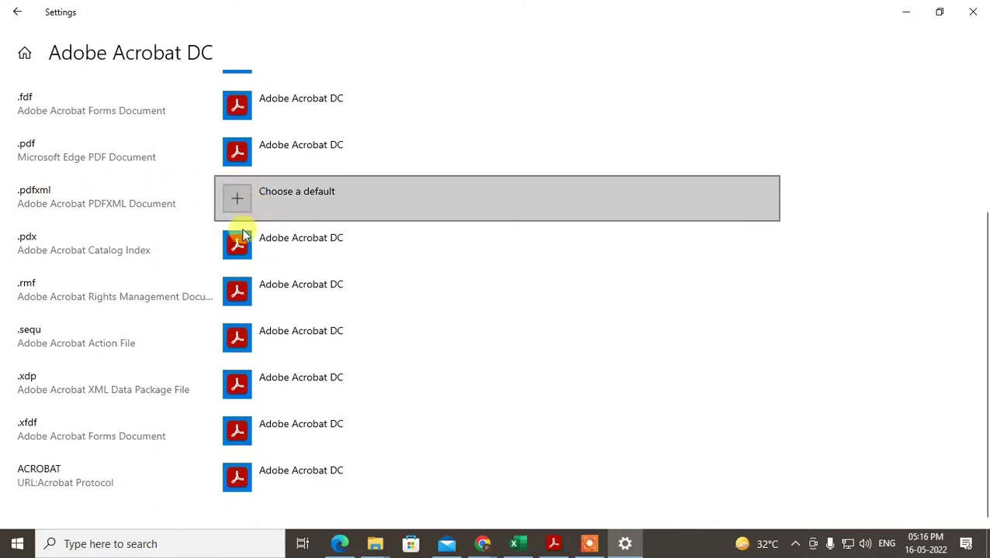
scroll(47, 325, up, 3)
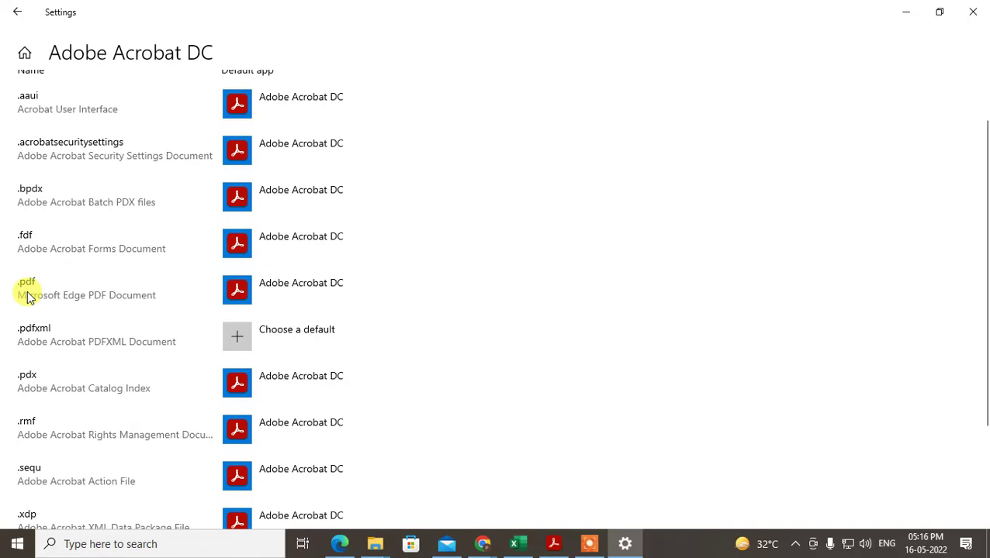
click(258, 292)
scroll(597, 330, down, 1)
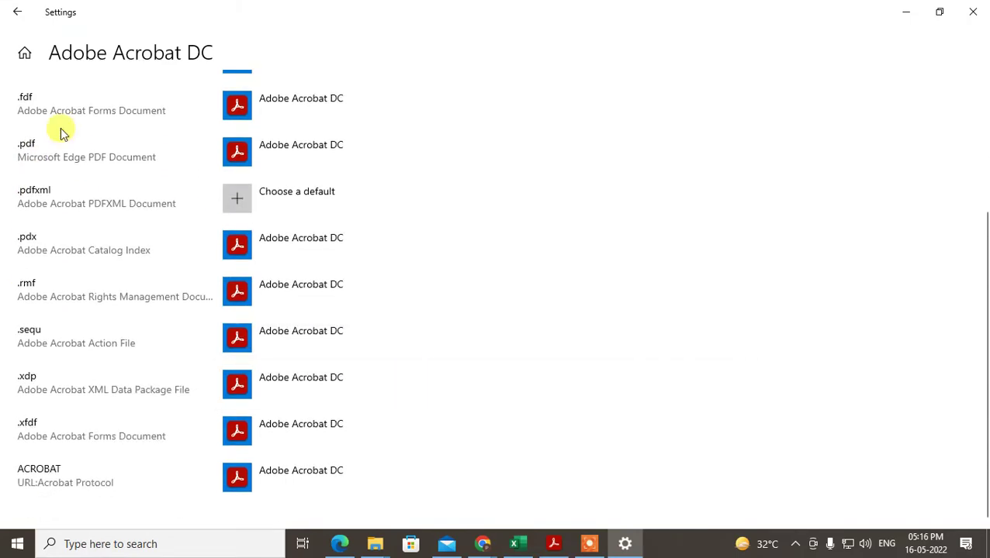
click(17, 11)
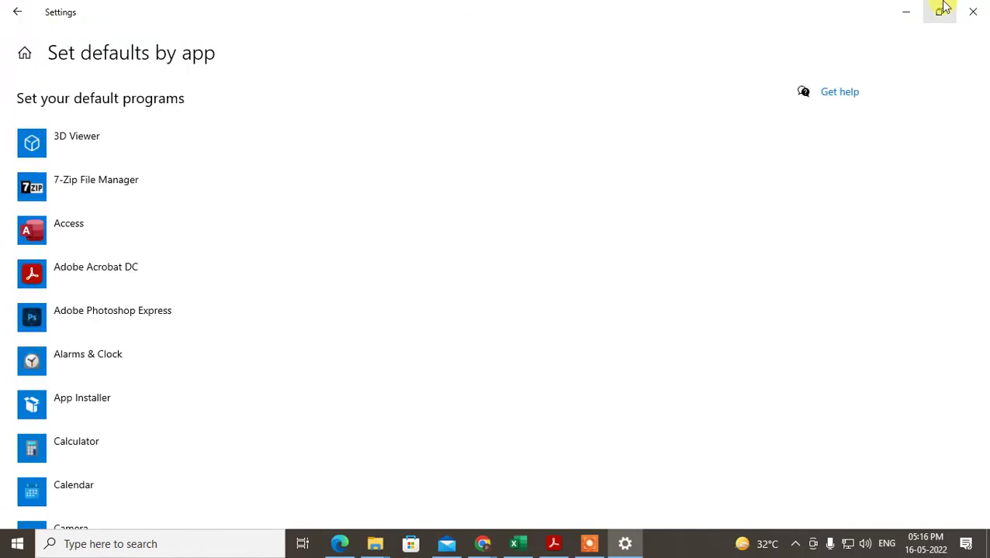
- Switch to Outlook by searching for "out" and open the inbox of the Gmail account with the many custom folders
click(173, 542)
text(out)
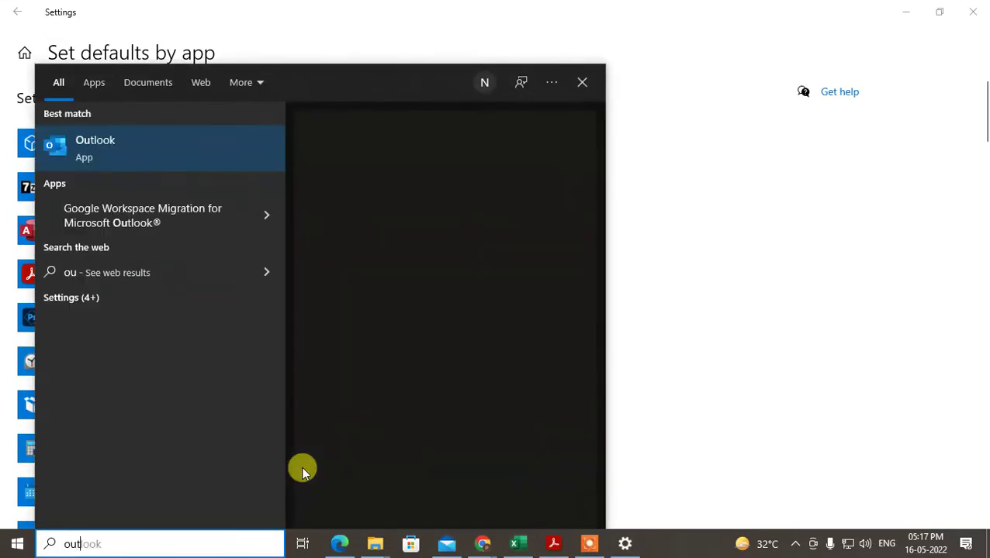
click(189, 140)
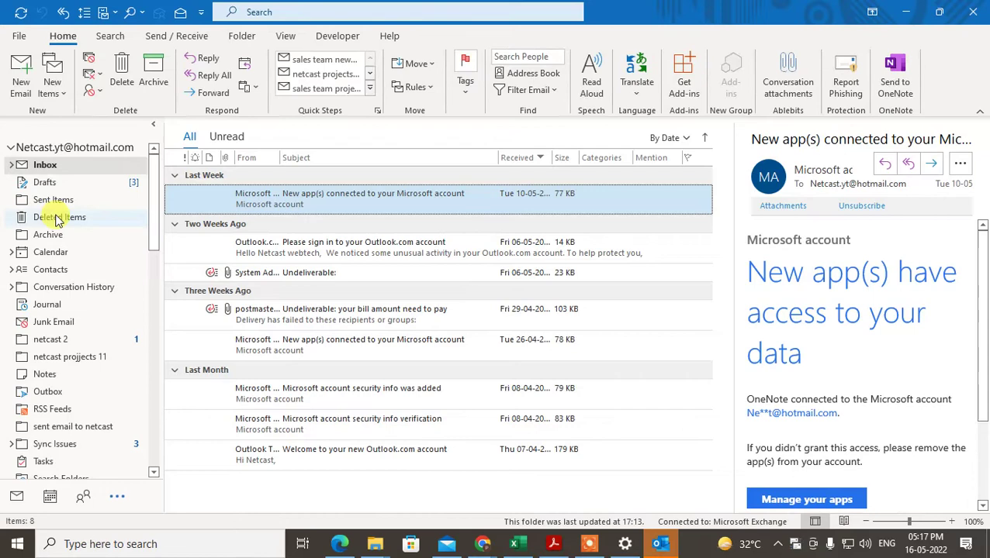
scroll(70, 372, down, 5)
scroll(49, 372, down, 7)
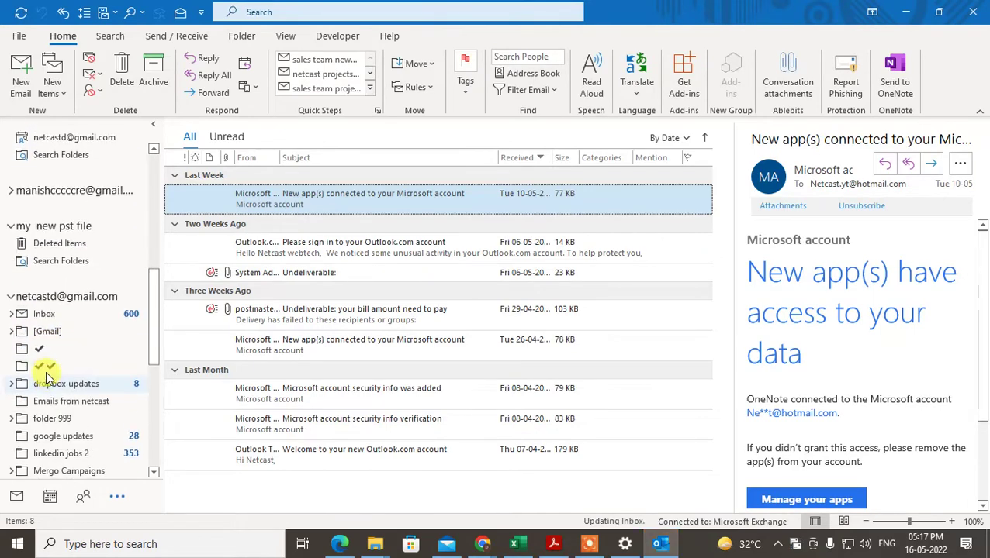
click(33, 169)
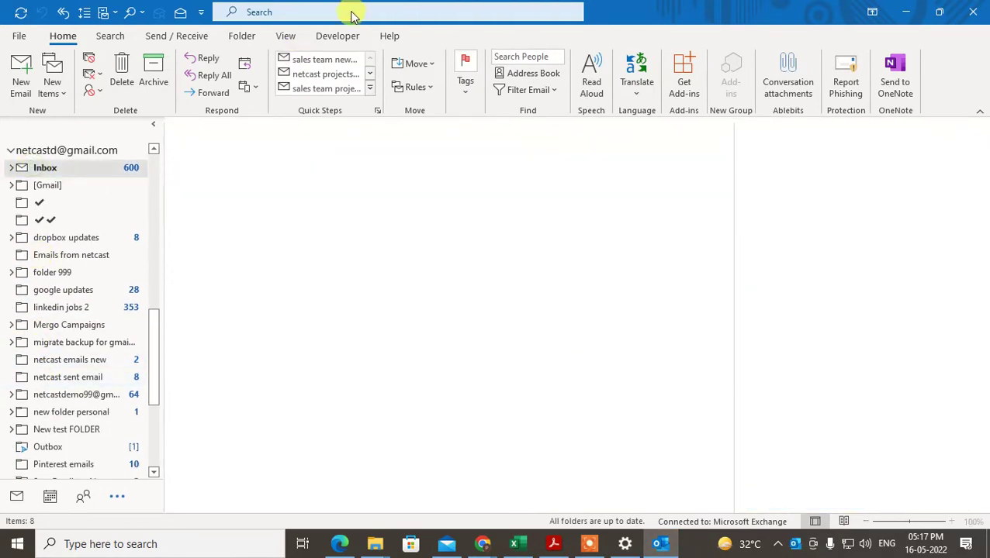
- Filter the current inbox to show only emails that have attachments
click(250, 11)
click(250, 12)
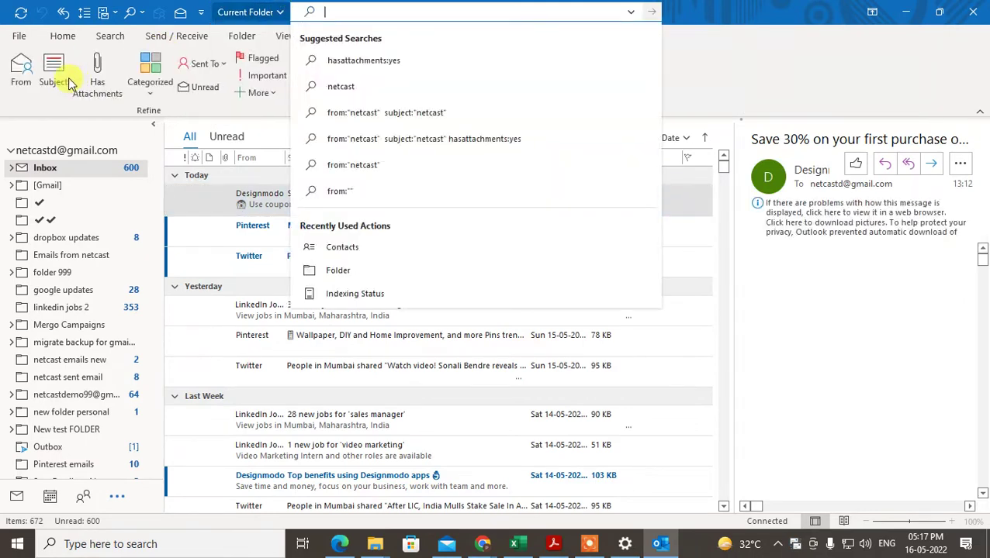
click(97, 77)
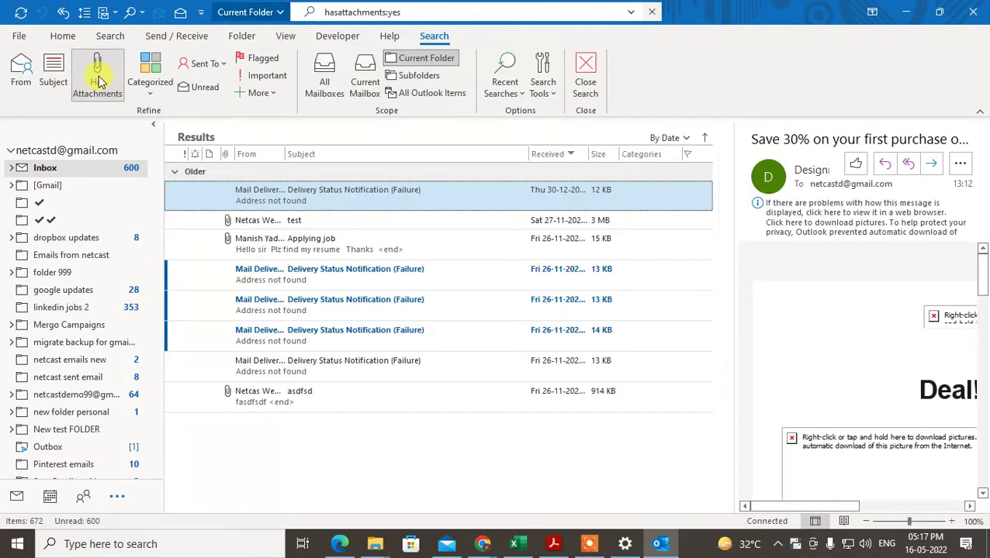
- Open the email "asdfsd" in its own window, view its attached PDF in Acrobat, and close the PDF
click(332, 404)
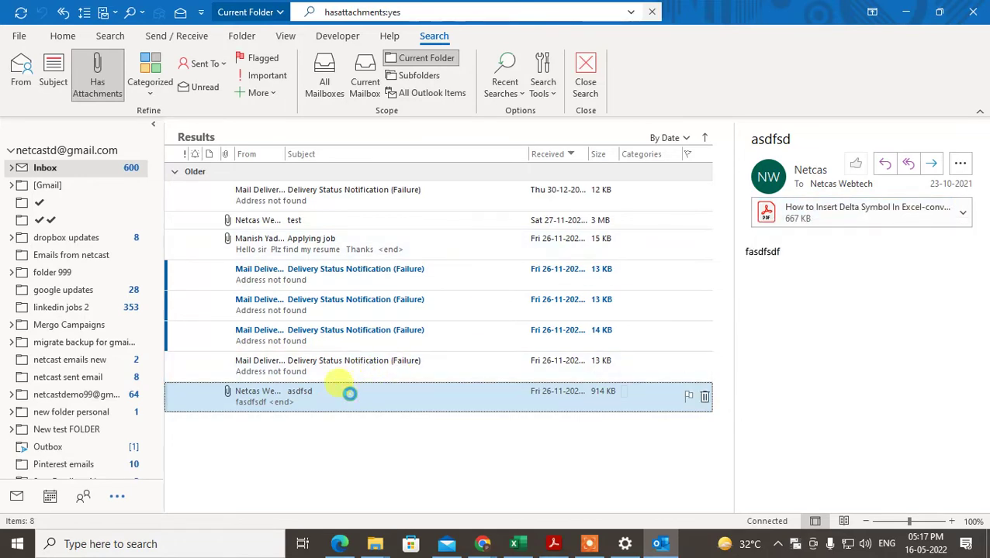
double_click(349, 394)
click(306, 272)
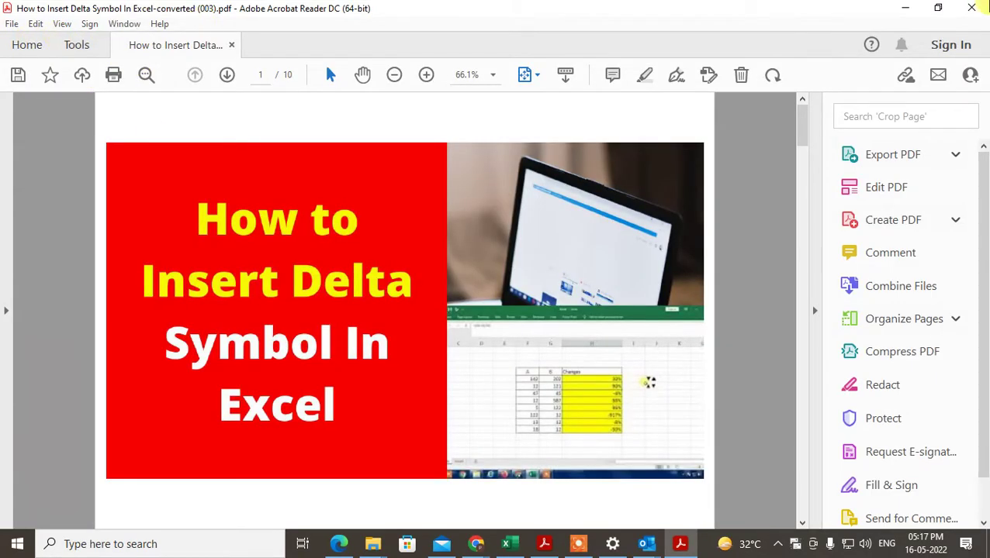
click(978, 8)
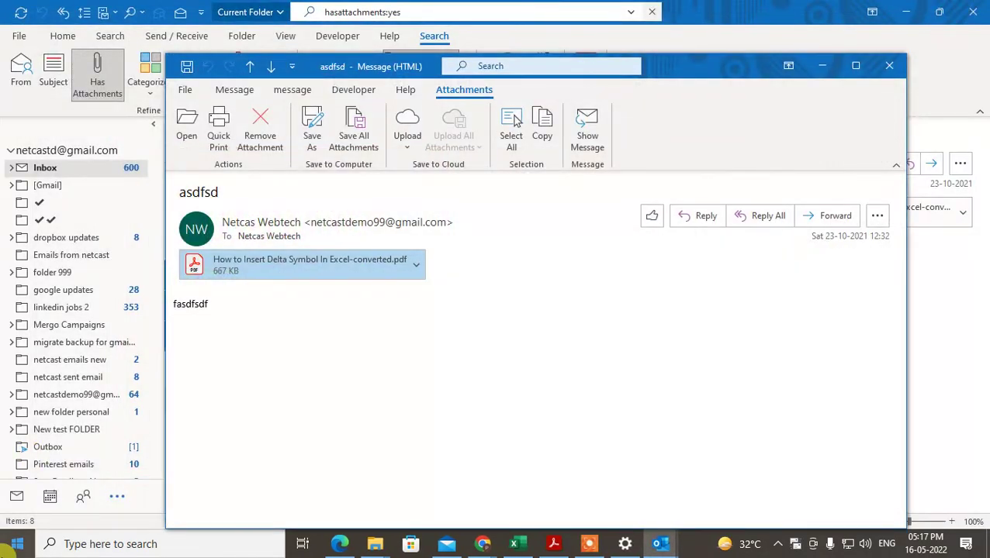
- Start Adobe Acrobat DC by searching for "ado", show its tools overview and dismiss the welcome tour
click(4, 549)
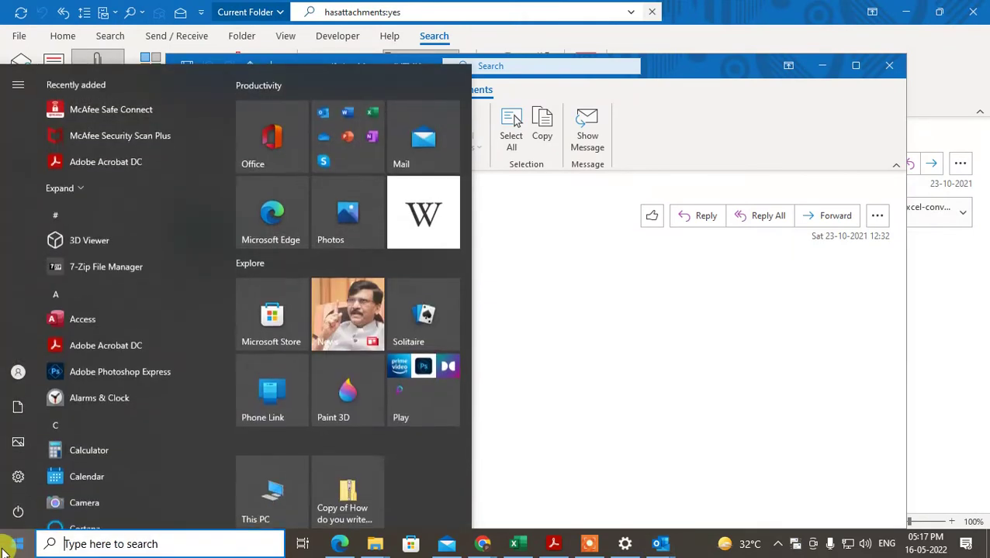
text(ado)
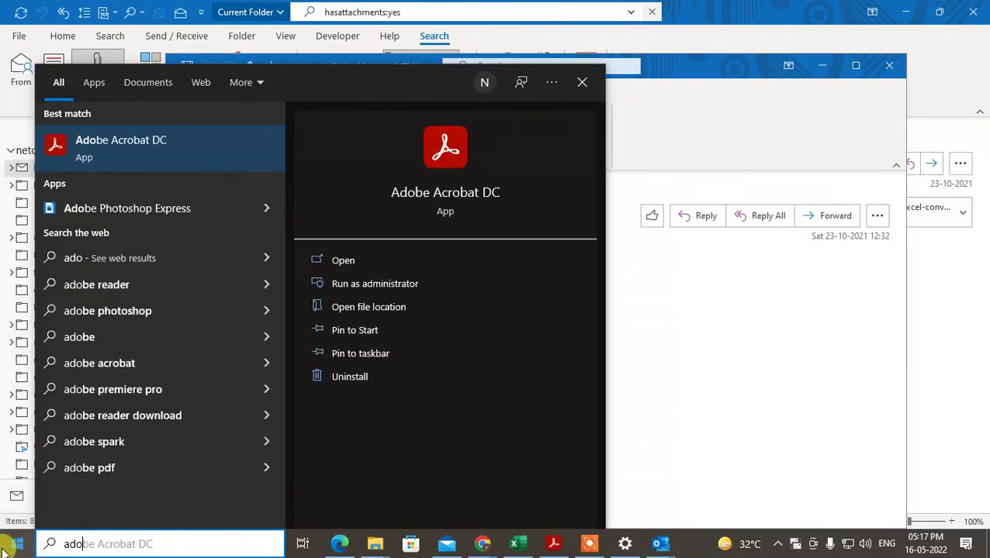
click(118, 155)
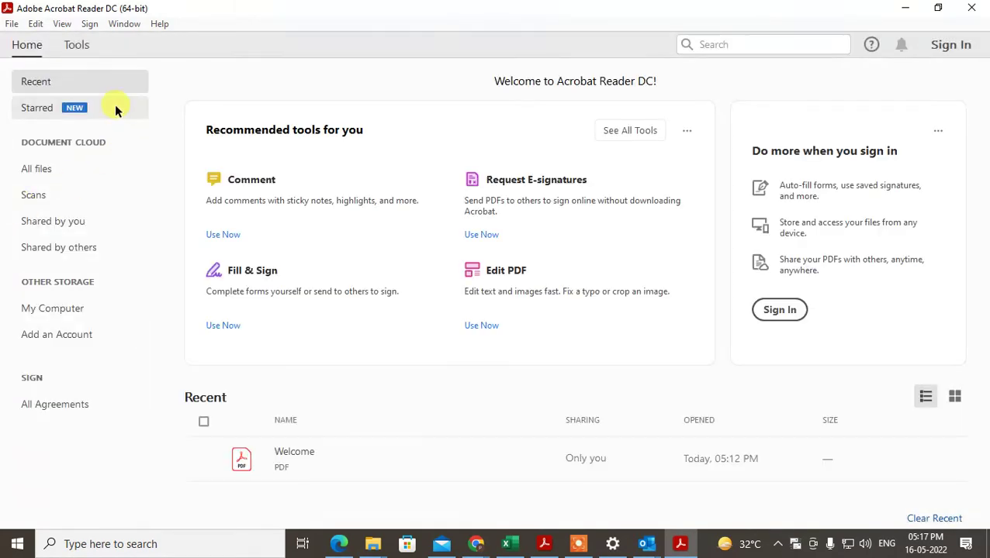
click(77, 45)
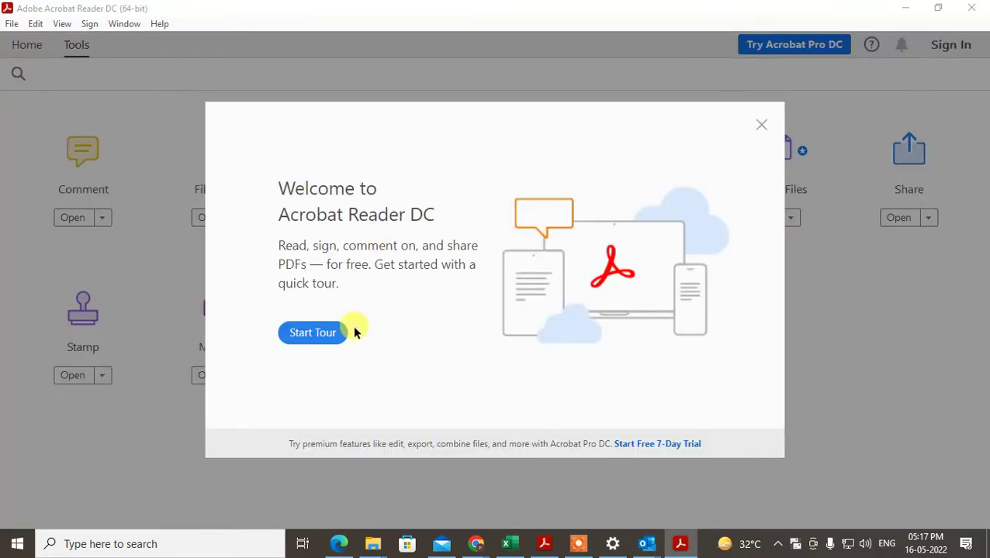
click(760, 125)
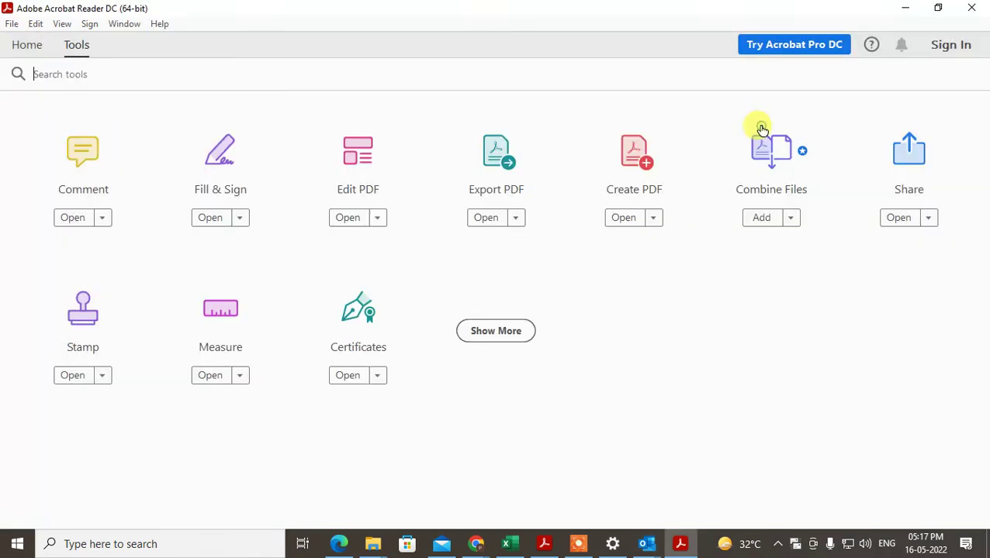
- Open the Acrobat Reader preferences for review and close Acrobat Reader
click(35, 23)
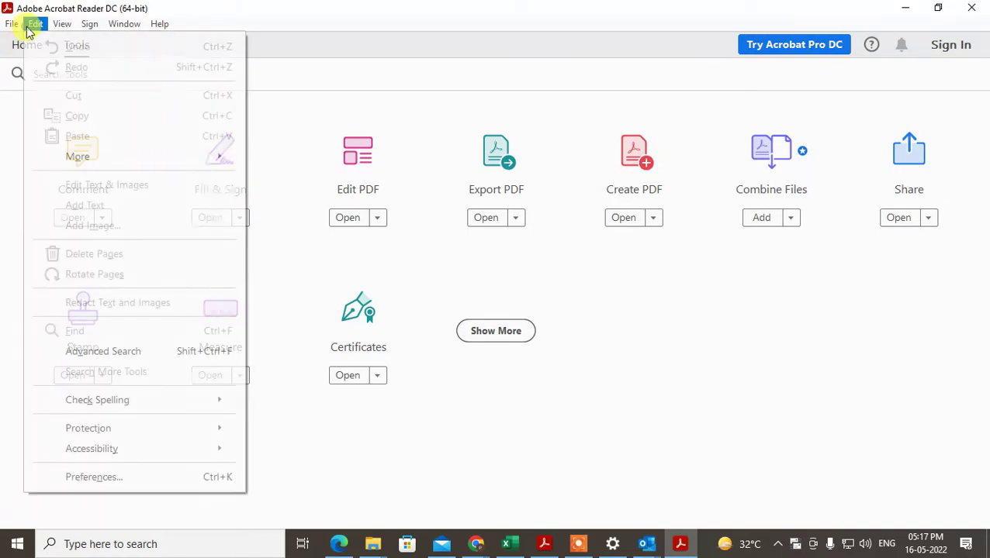
click(62, 24)
click(62, 24)
mouse_move(36, 24)
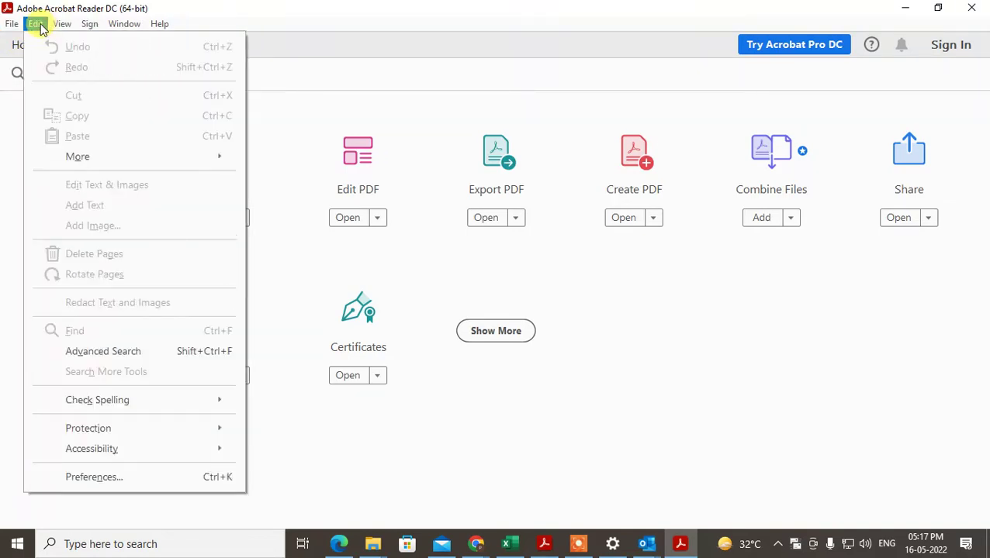
click(111, 480)
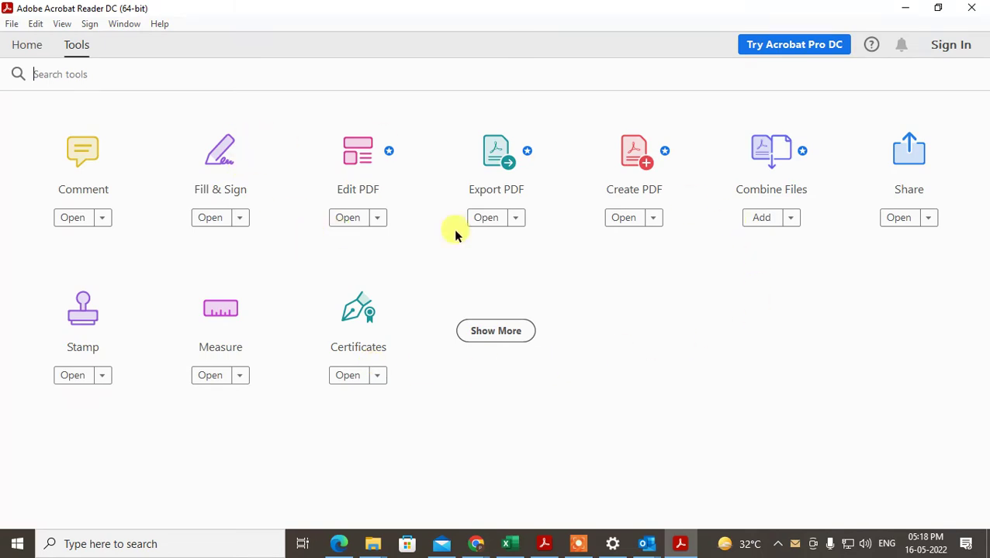
click(976, 12)
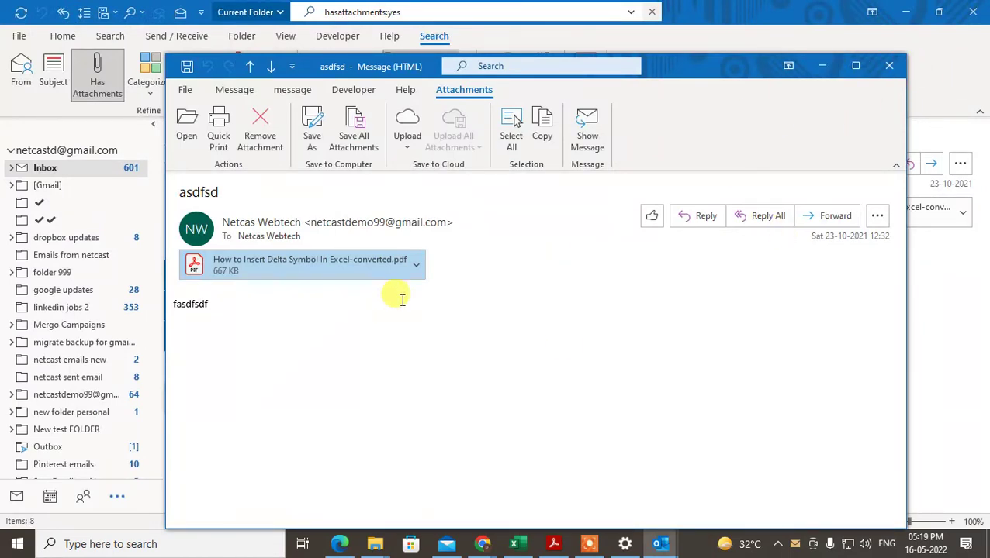
- Save the attachment "How to Insert Delta Symbol In Excel-converted.pdf" from the email to the Downloads folder
click(415, 265)
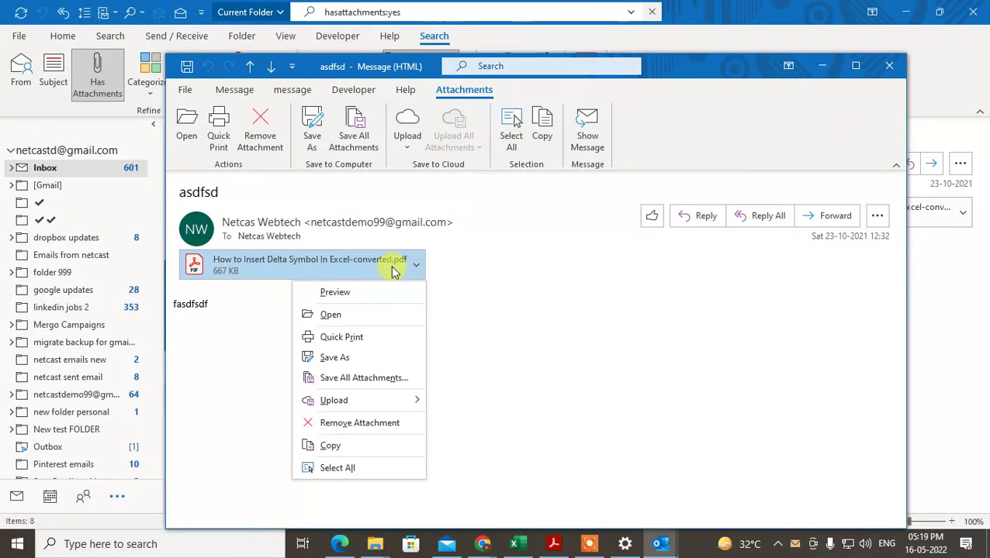
click(335, 358)
click(237, 213)
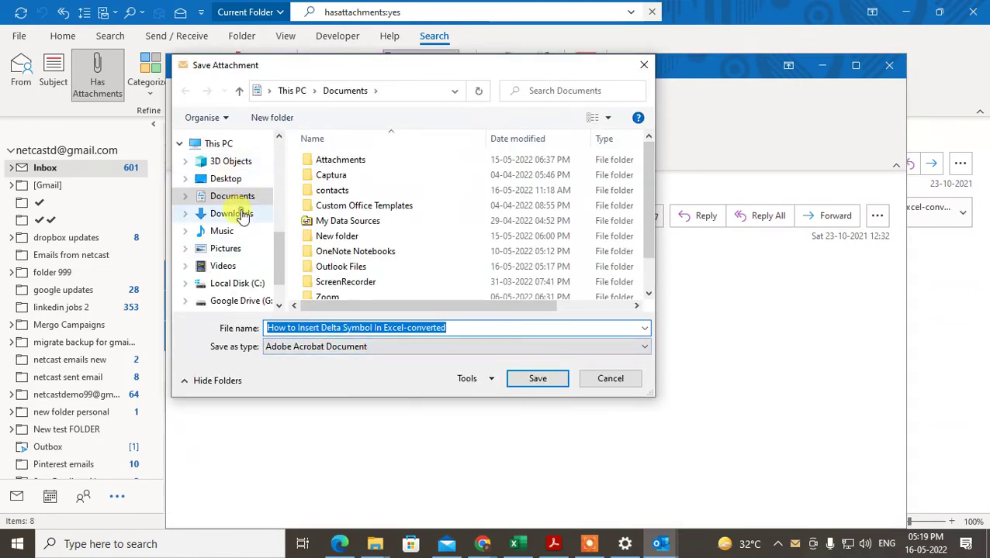
click(534, 378)
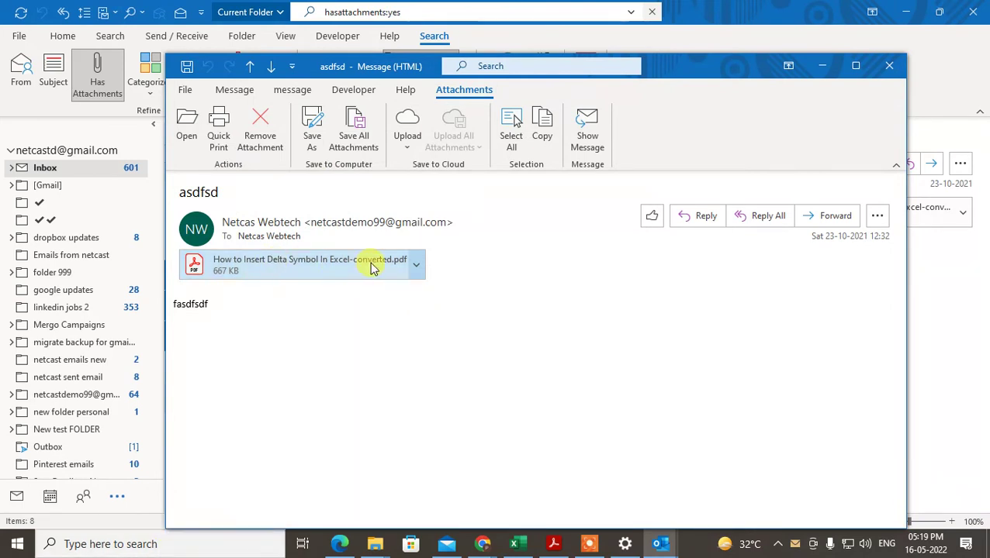
- Switch to File Explorer and open the Documents folder under This PC
right_click(413, 265)
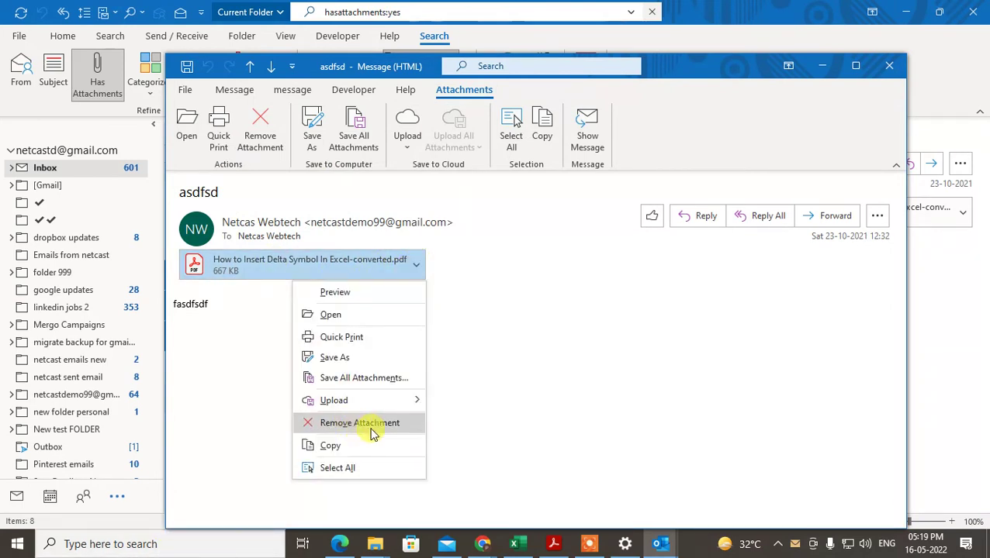
click(371, 546)
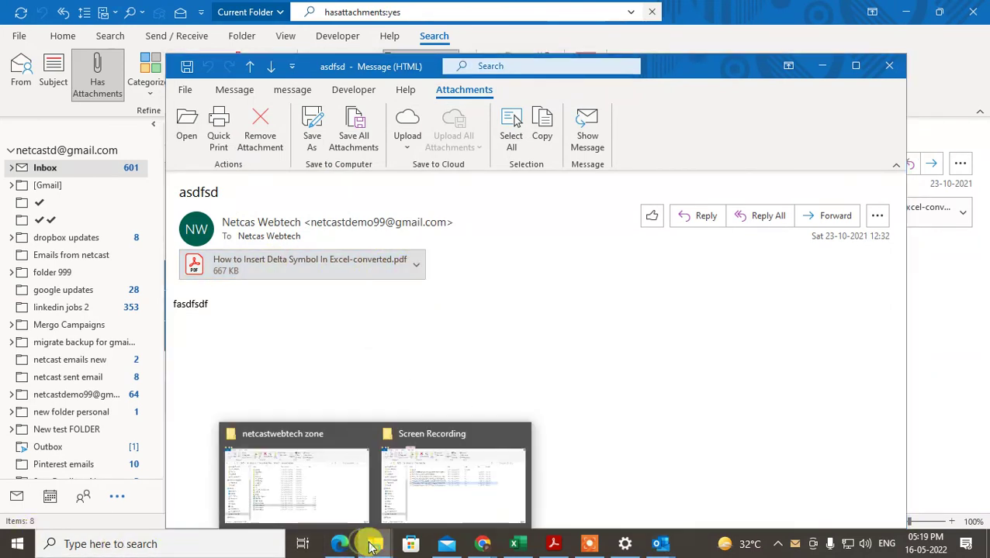
click(17, 543)
click(266, 509)
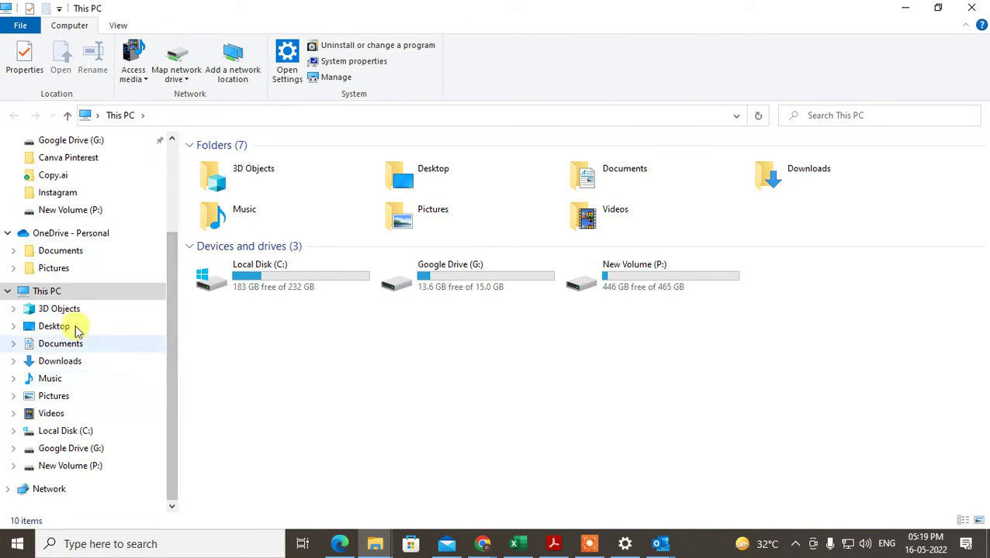
click(66, 349)
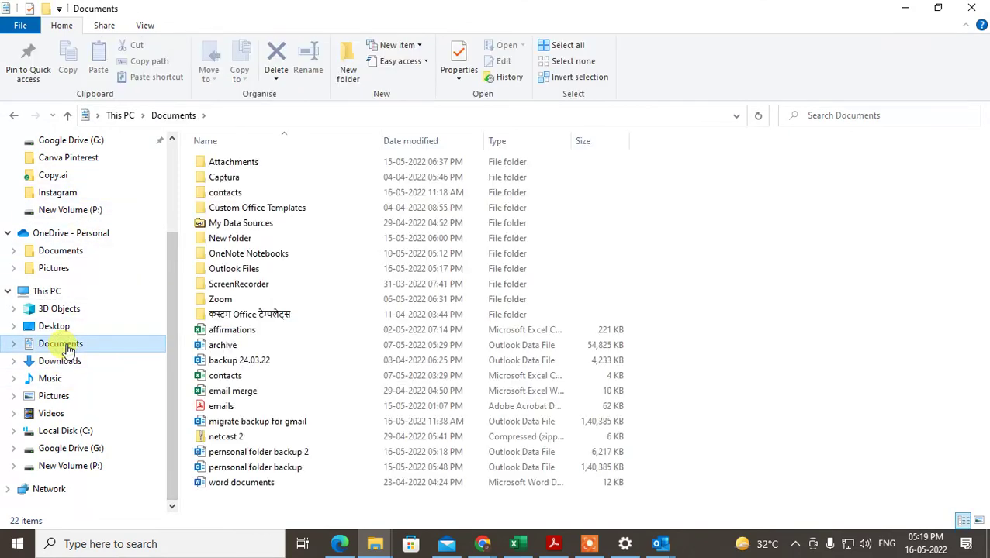
- Open the properties of the "emails" PDF file in the Documents folder
click(234, 410)
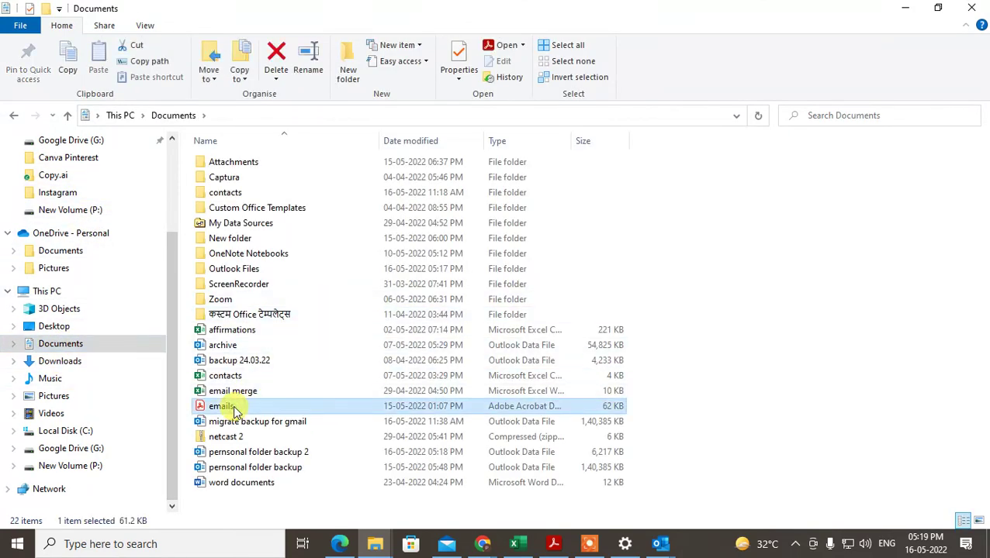
right_click(235, 410)
click(293, 395)
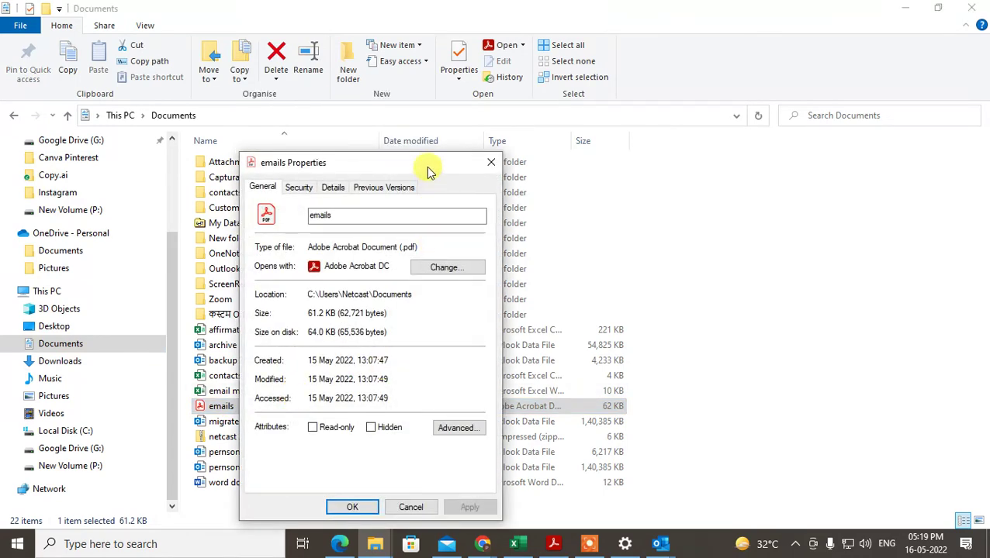
- Open the choice of default app for .pdf files from the emails file's properties and review the expanded list of available apps
drag(430, 171, 545, 124)
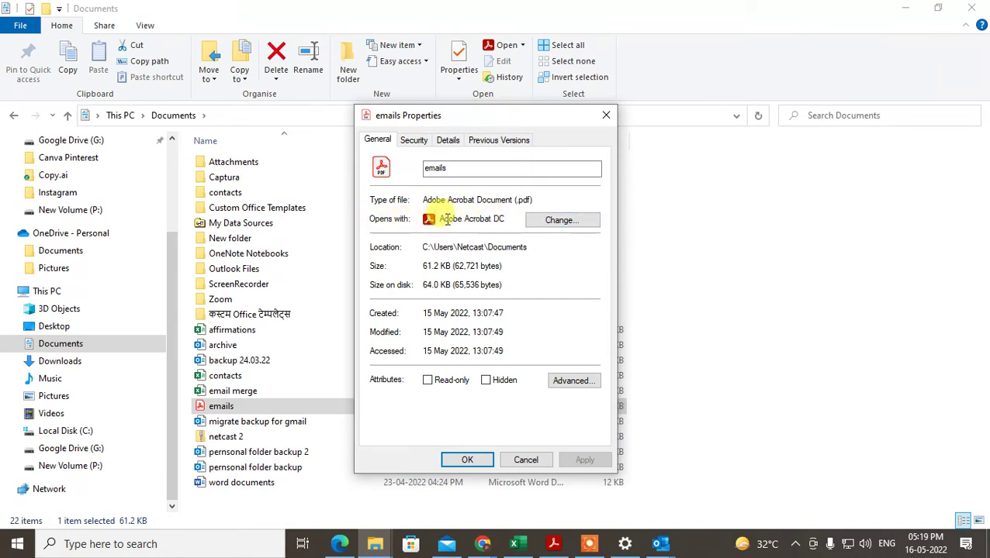
drag(447, 221, 490, 219)
click(537, 222)
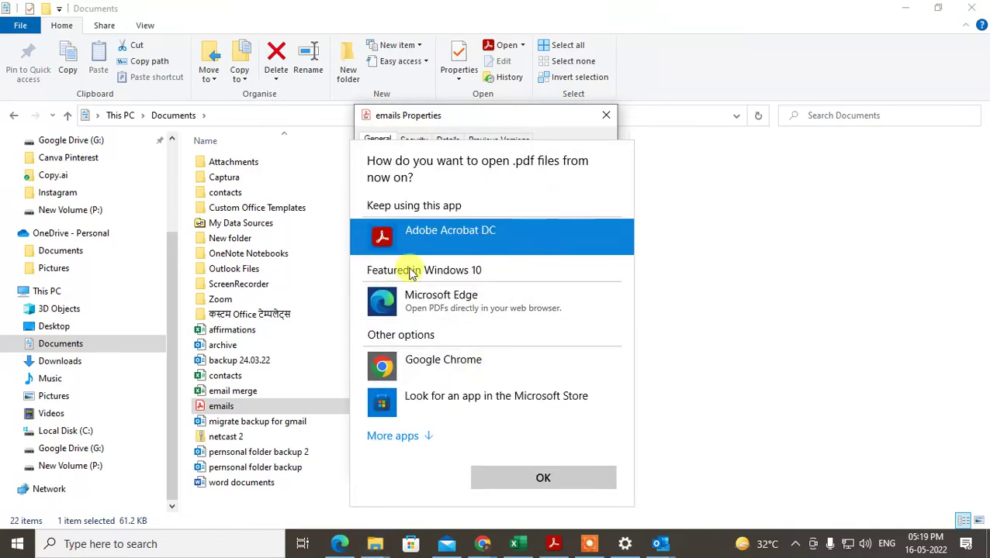
click(396, 436)
scroll(442, 349, down, 5)
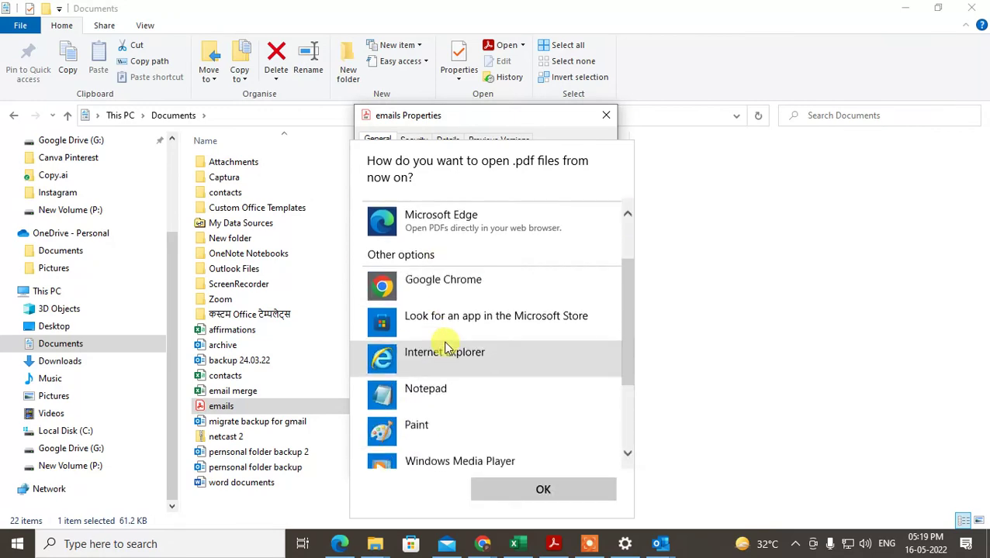
scroll(506, 399, up, 5)
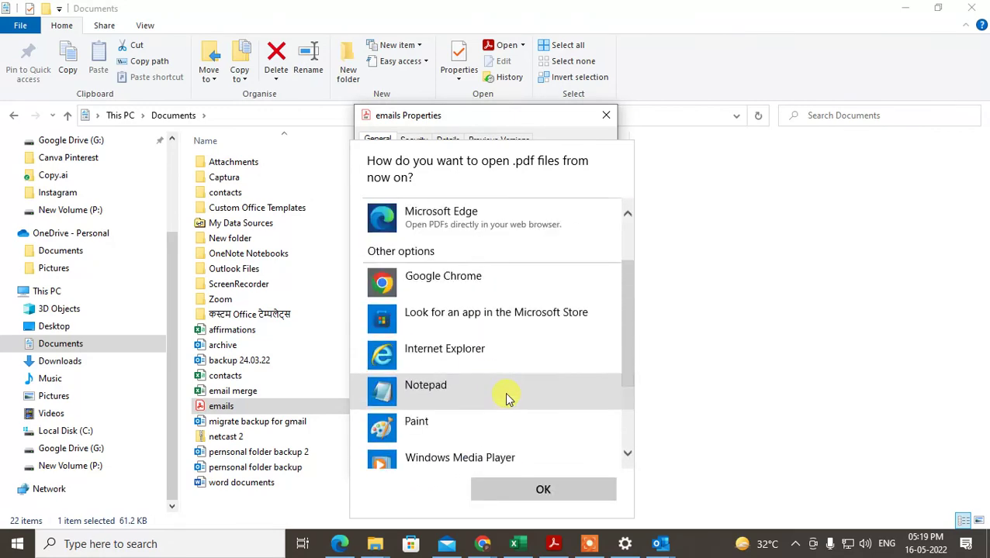
scroll(435, 380, down, 5)
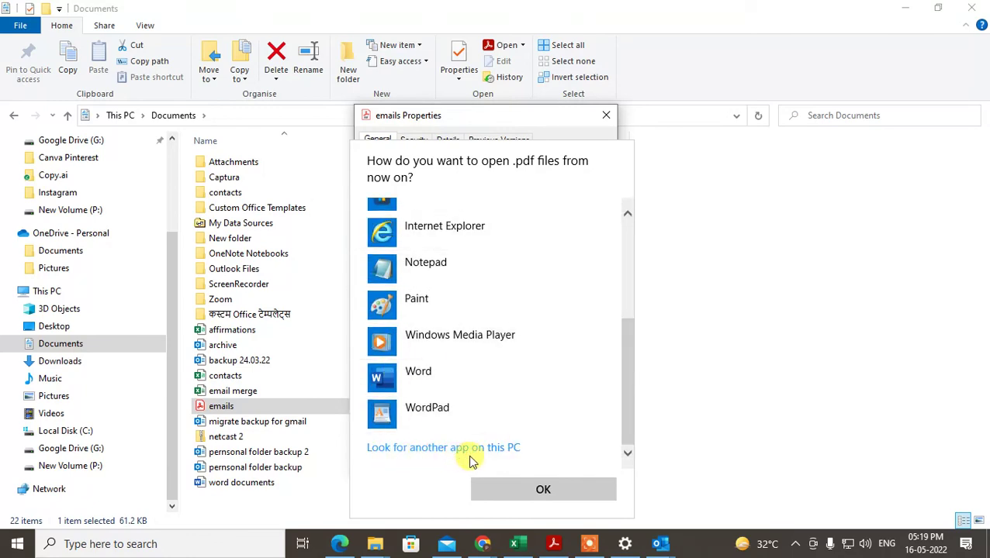
scroll(535, 357, up, 5)
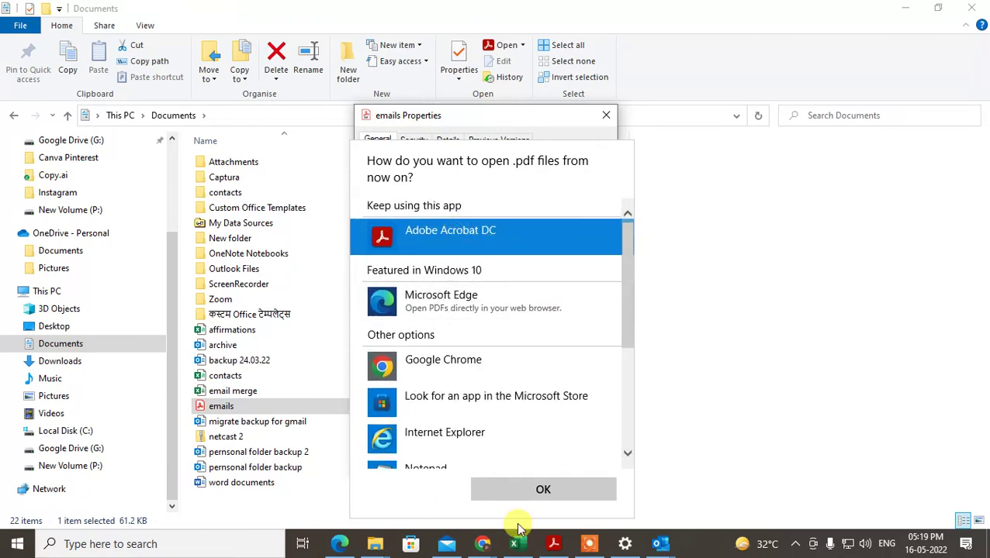
- Confirm Adobe Acrobat DC as the app that opens .pdf files, apply the file's properties, and show the desktop
click(525, 491)
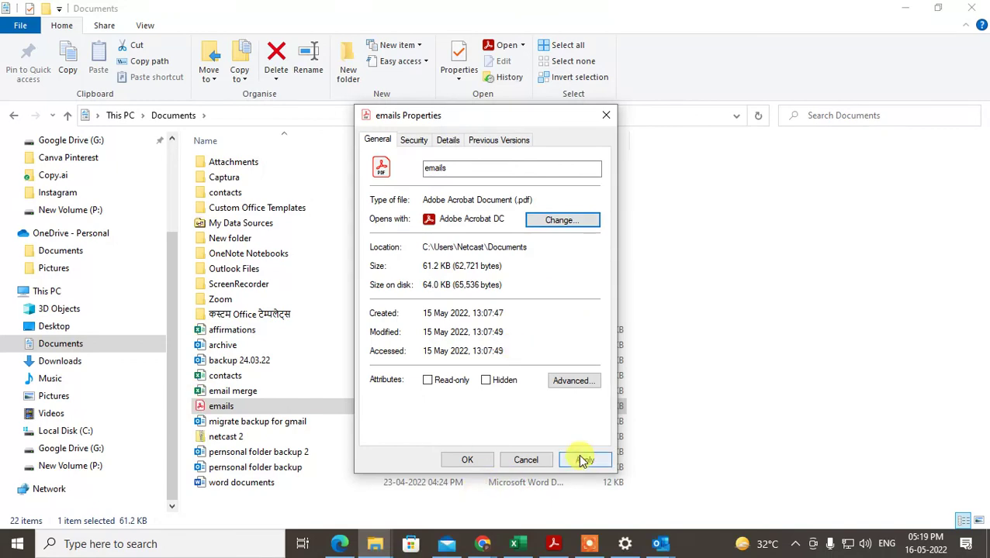
click(584, 460)
click(467, 460)
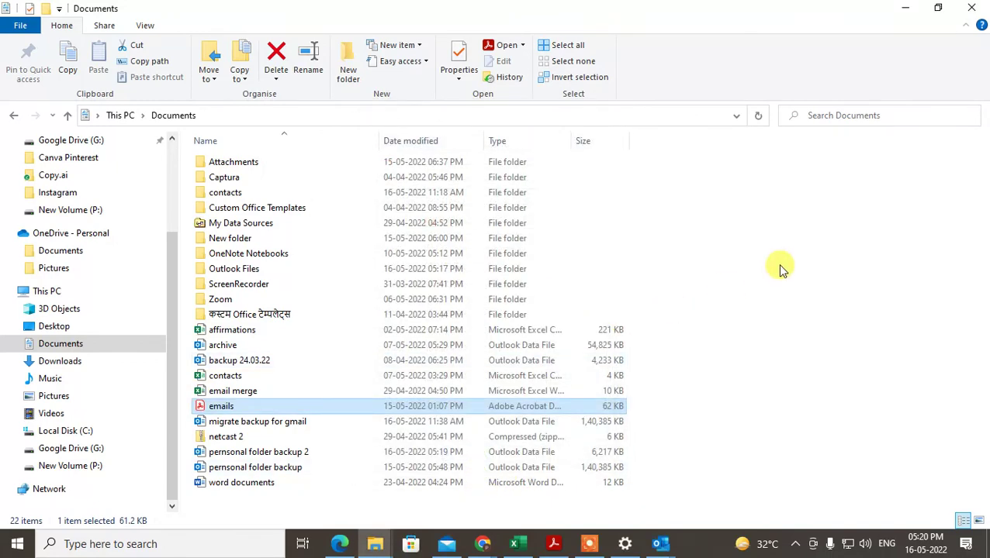
key(super+d)
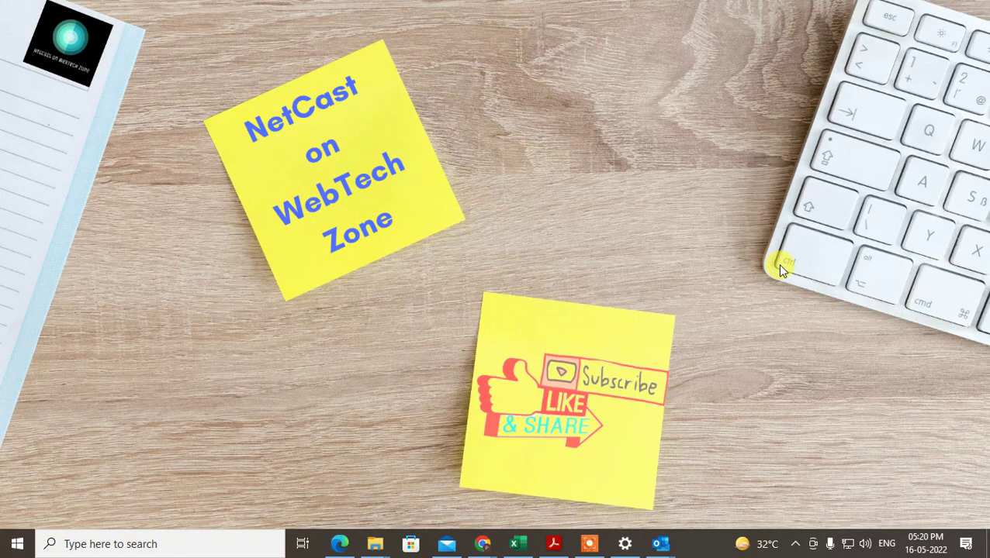